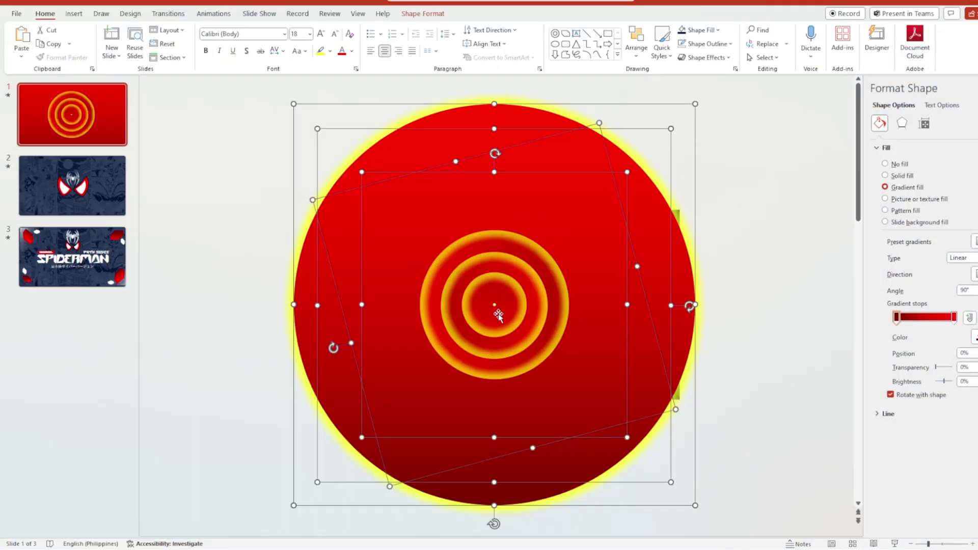
Paste the four copied rings from slide 1 onto slide 2.
{"action": "left_click", "coordinate": [102, 192]}
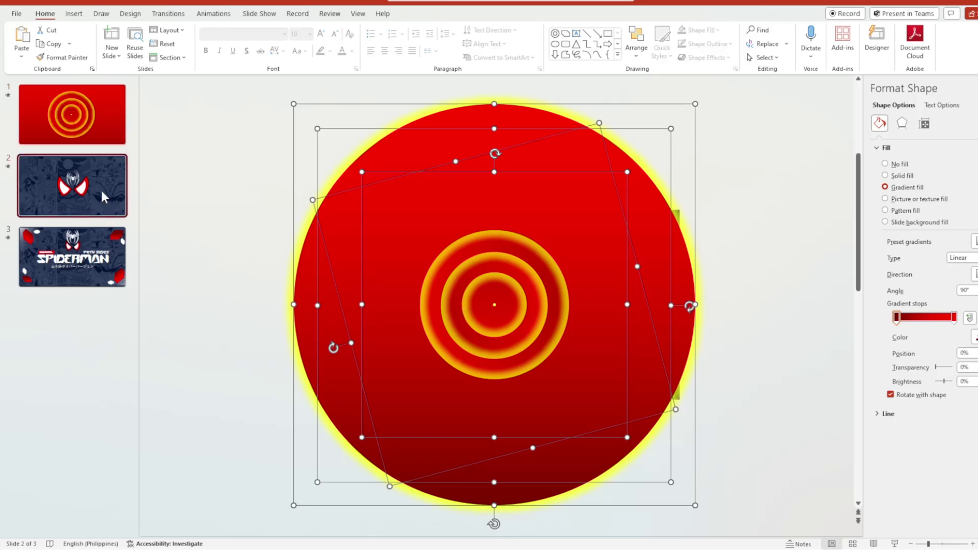
{"action": "key", "text": "ctrl+v"}
{"action": "left_click", "coordinate": [745, 307]}
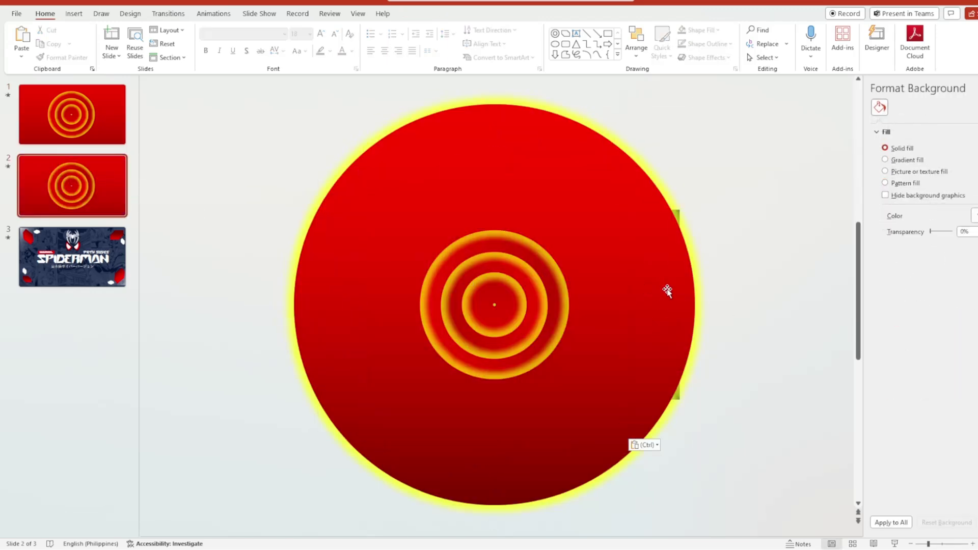
Rotate each of the four rings on slide 2 by about half a turn.
{"action": "left_click", "coordinate": [675, 291]}
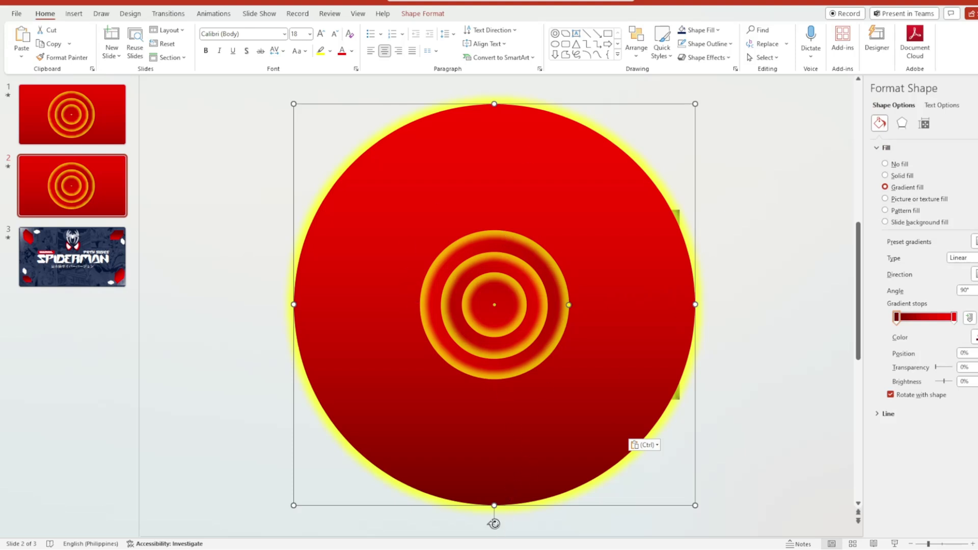
{"action": "left_click_drag", "start_coordinate": [494, 523], "coordinate": [498, 114]}
{"action": "left_click", "coordinate": [544, 314]}
{"action": "left_click_drag", "start_coordinate": [691, 305], "coordinate": [311, 307]}
{"action": "left_click", "coordinate": [469, 272]}
{"action": "left_click_drag", "start_coordinate": [332, 345], "coordinate": [766, 351]}
{"action": "left_click", "coordinate": [502, 301]}
{"action": "left_click_drag", "start_coordinate": [496, 153], "coordinate": [490, 484]}
Enlarge the holes of the four rings on slide 2 until the spider mask shows through the center.
{"action": "left_click", "coordinate": [667, 248]}
{"action": "left_click_drag", "start_coordinate": [419, 306], "coordinate": [362, 311]}
{"action": "left_click", "coordinate": [501, 267]}
{"action": "left_click", "coordinate": [564, 265]}
{"action": "left_click_drag", "start_coordinate": [509, 358], "coordinate": [522, 407]}
{"action": "left_click", "coordinate": [516, 329]}
{"action": "left_click_drag", "start_coordinate": [495, 272], "coordinate": [499, 229]}
{"action": "left_click", "coordinate": [502, 282]}
{"action": "left_click_drag", "start_coordinate": [496, 306], "coordinate": [517, 353]}
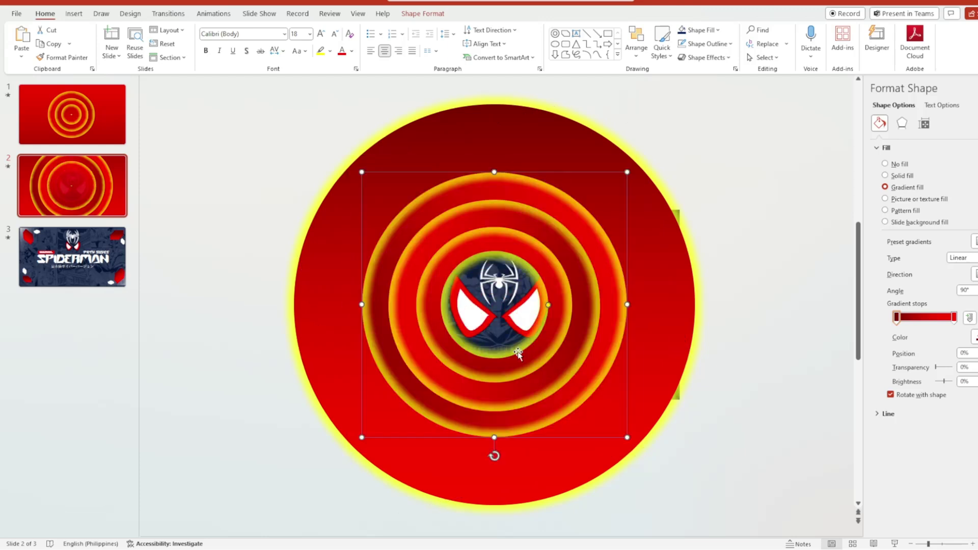
{"action": "left_click_drag", "start_coordinate": [548, 307], "coordinate": [558, 318]}
Nudge all four rings on slide 2 slightly to the right and change their glow color to white.
{"action": "left_click", "coordinate": [675, 278]}
{"action": "left_click", "coordinate": [603, 259], "text": "shift"}
{"action": "left_click", "coordinate": [576, 257], "text": "shift"}
{"action": "left_click", "coordinate": [551, 256], "text": "shift"}
{"action": "mouse_move", "coordinate": [596, 197]}
{"action": "left_mouse_down"}
{"action": "mouse_move", "coordinate": [609, 192]}
{"action": "mouse_move", "coordinate": [602, 197]}
{"action": "left_mouse_up"}
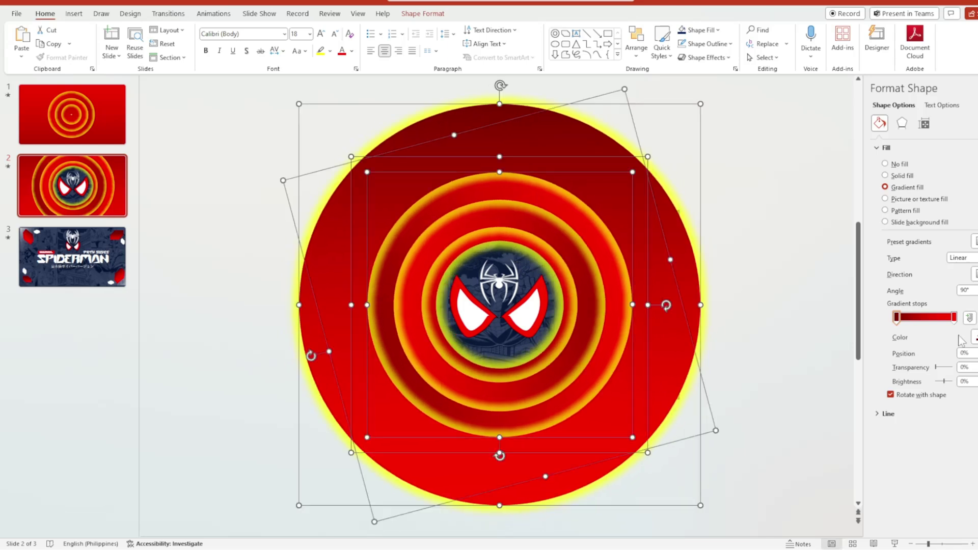
{"action": "left_click", "coordinate": [901, 124]}
{"action": "left_click", "coordinate": [975, 211]}
{"action": "left_click", "coordinate": [929, 240]}
Fine-tune the ring holes on slide 2, slightly widening the outer rings' holes and narrowing the innermost one around the mask.
{"action": "left_click", "coordinate": [767, 312]}
{"action": "left_click", "coordinate": [670, 305]}
{"action": "mouse_move", "coordinate": [368, 305]}
{"action": "left_mouse_down"}
{"action": "mouse_move", "coordinate": [352, 305]}
{"action": "mouse_move", "coordinate": [360, 306]}
{"action": "left_mouse_up"}
{"action": "left_click", "coordinate": [376, 308]}
{"action": "left_click_drag", "start_coordinate": [528, 408], "coordinate": [528, 407]}
{"action": "left_click", "coordinate": [400, 307]}
{"action": "left_click_drag", "start_coordinate": [500, 227], "coordinate": [500, 224]}
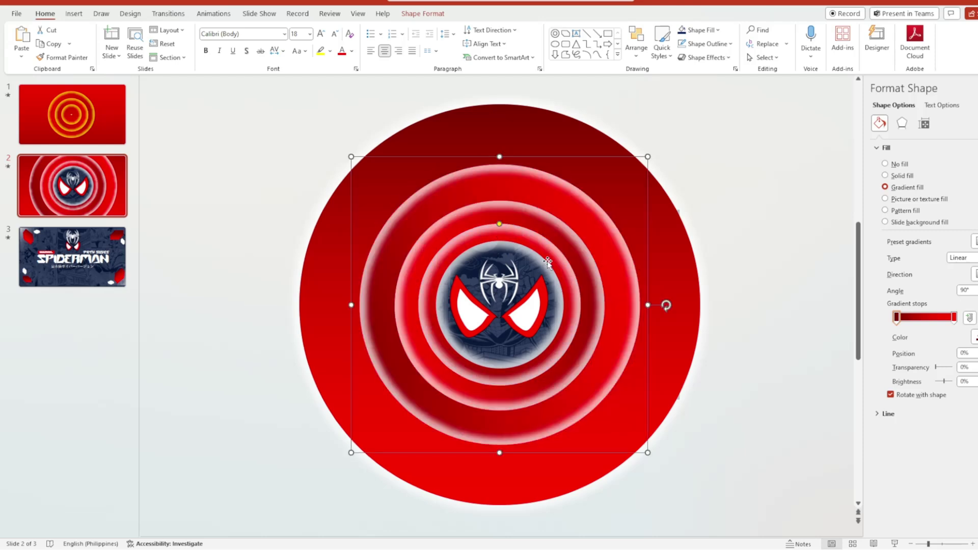
{"action": "left_click", "coordinate": [568, 288]}
{"action": "left_click_drag", "start_coordinate": [563, 305], "coordinate": [552, 305]}
{"action": "left_click", "coordinate": [553, 305]}
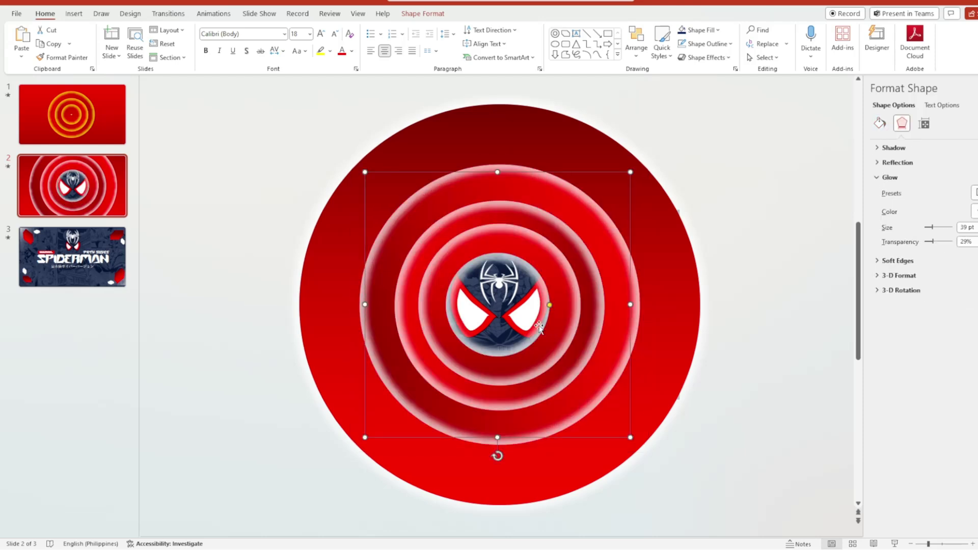
Remove the glow effect from all four rings on slide 2.
{"action": "left_click_drag", "start_coordinate": [933, 242], "coordinate": [916, 244]}
{"action": "left_click", "coordinate": [975, 193]}
{"action": "left_click", "coordinate": [847, 229]}
{"action": "key", "text": "ctrl+z"}
{"action": "left_click", "coordinate": [710, 310]}
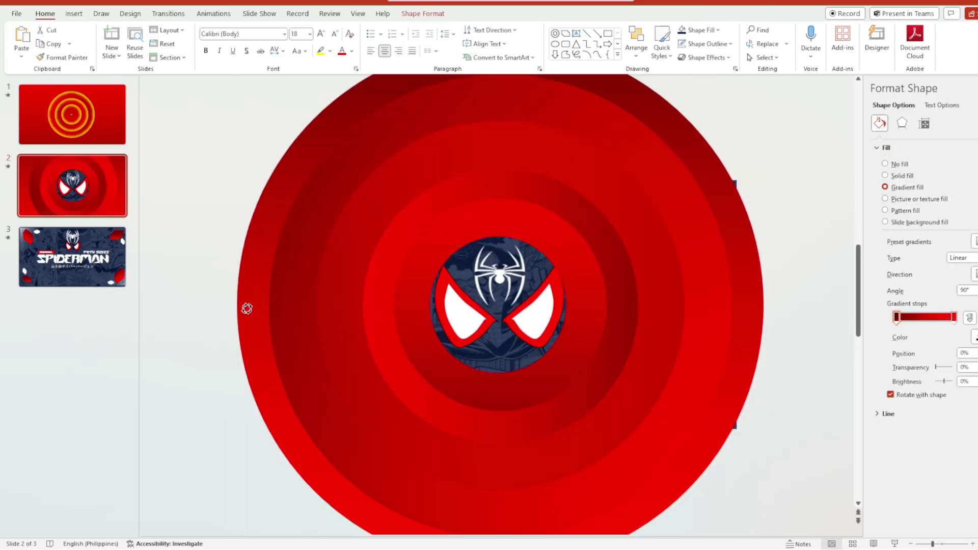
Rotate the outermost and innermost rings on slide 2 by half a turn and move the dark gradient stop to 11%.
{"action": "left_click", "coordinate": [498, 497]}
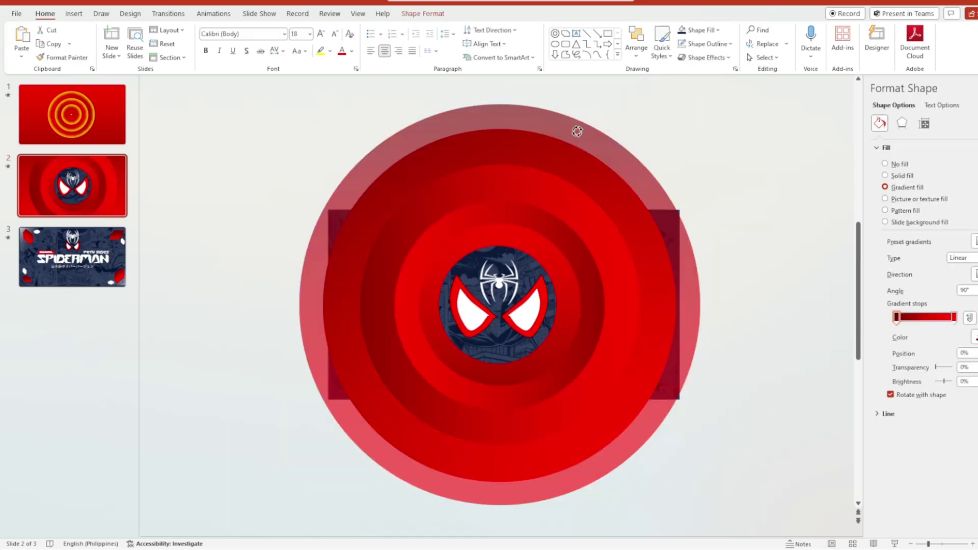
{"action": "left_click_drag", "start_coordinate": [499, 524], "coordinate": [557, 515]}
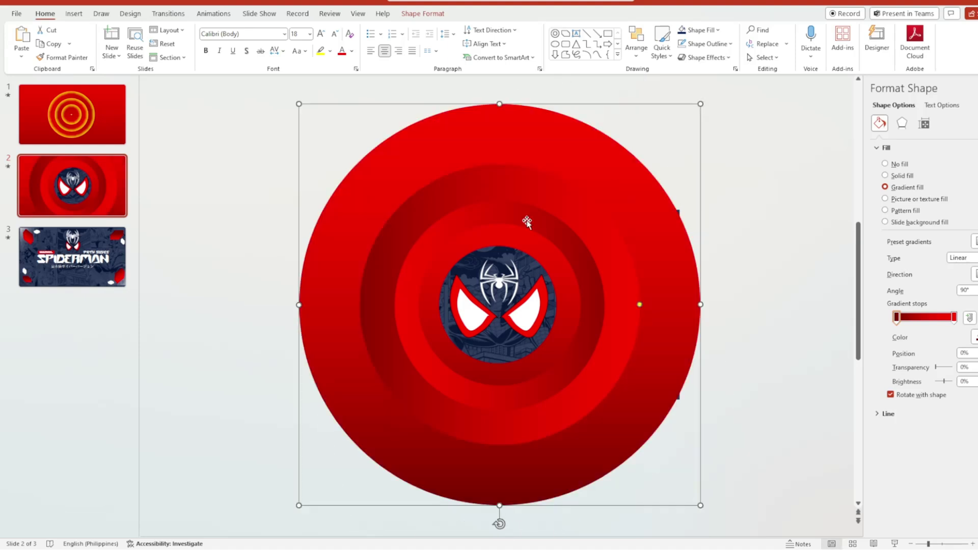
{"action": "left_click", "coordinate": [527, 222]}
{"action": "left_click_drag", "start_coordinate": [500, 461], "coordinate": [498, 153]}
{"action": "left_click_drag", "start_coordinate": [896, 316], "coordinate": [903, 318]}
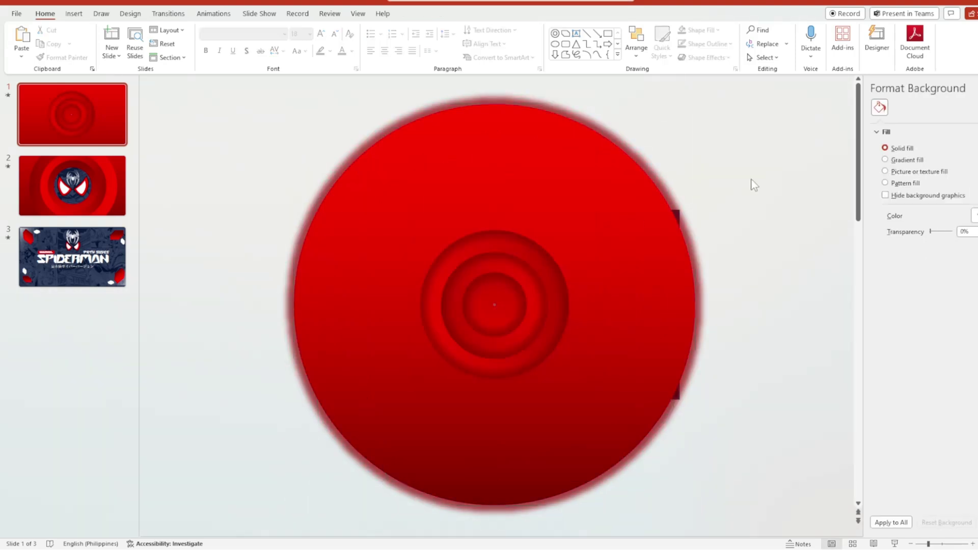
Copy the four rings from slide 2 and paste them onto slide 3.
{"action": "left_click", "coordinate": [83, 184]}
{"action": "left_click", "coordinate": [61, 115]}
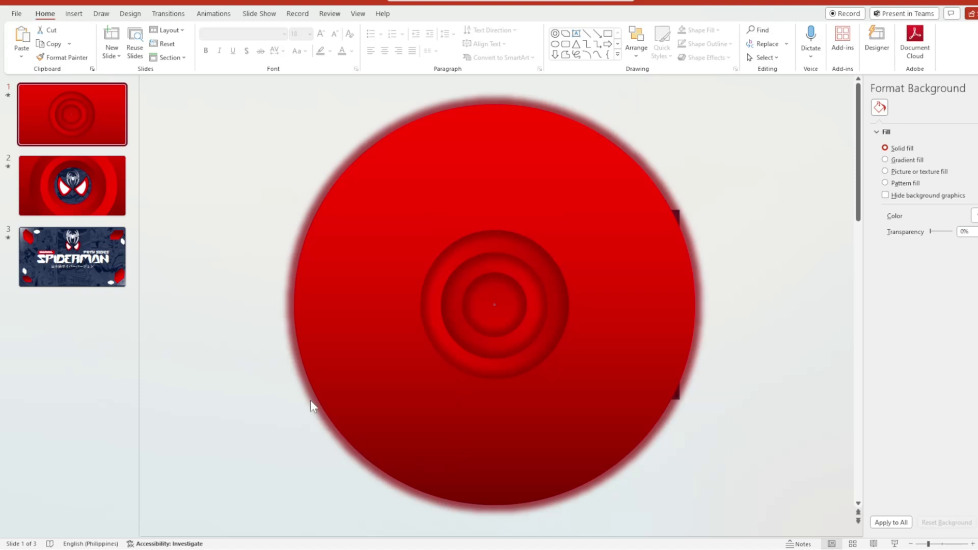
{"action": "scroll", "coordinate": [219, 293], "scroll_direction": "down", "scroll_amount": 1}
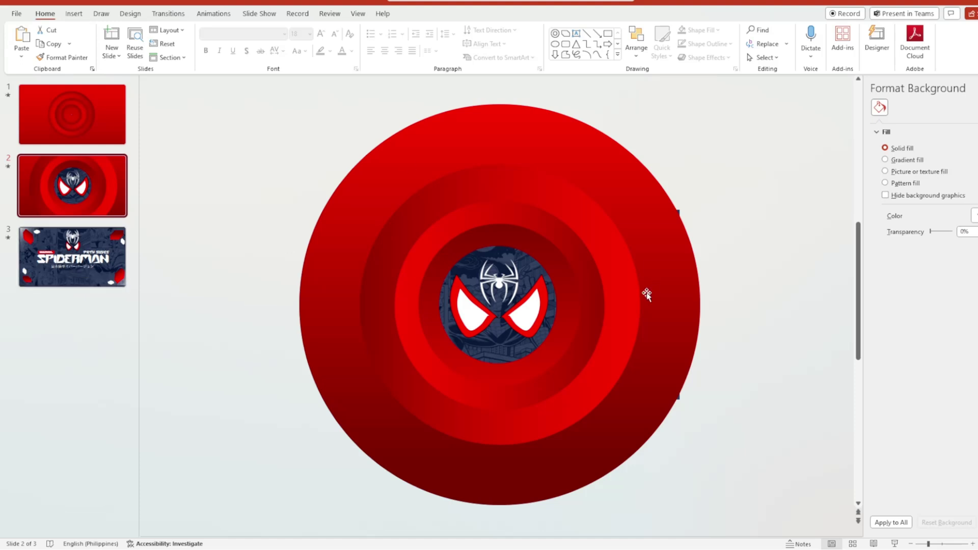
{"action": "left_click", "coordinate": [569, 283]}
{"action": "left_click", "coordinate": [588, 284], "text": "shift"}
{"action": "left_click", "coordinate": [618, 256], "text": "shift"}
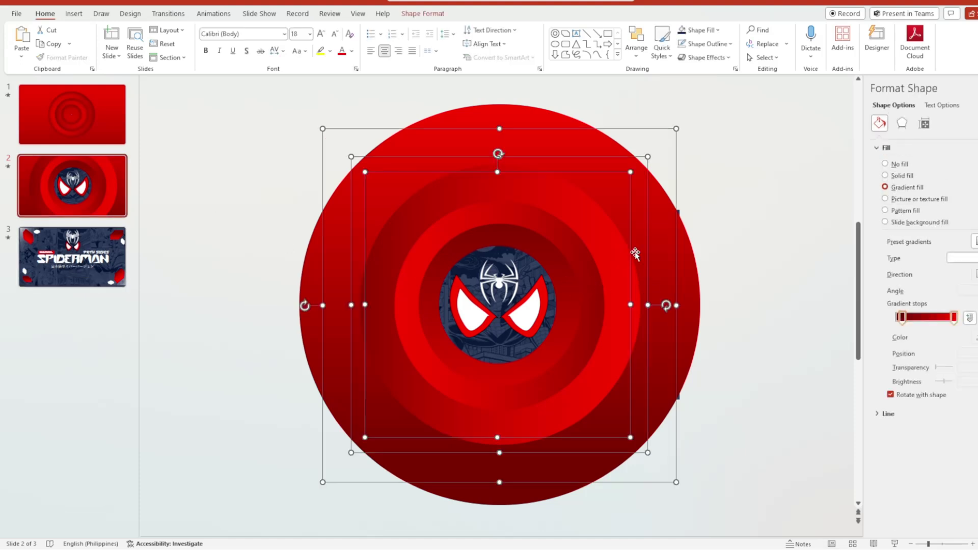
{"action": "left_click", "coordinate": [692, 253], "text": "shift"}
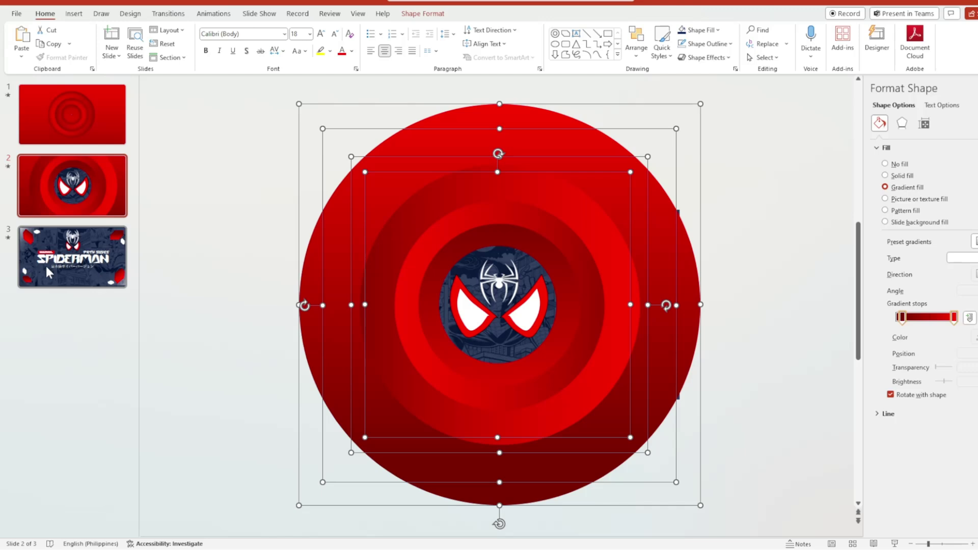
{"action": "left_click", "coordinate": [117, 258]}
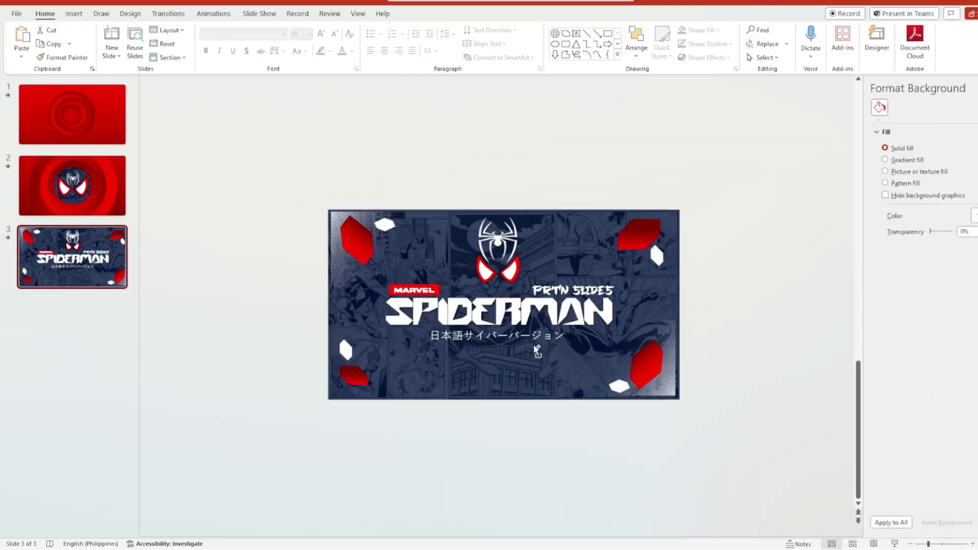
{"action": "key", "text": "ctrl+v"}
{"action": "scroll", "coordinate": [764, 389], "scroll_direction": "up", "scroll_amount": 2}
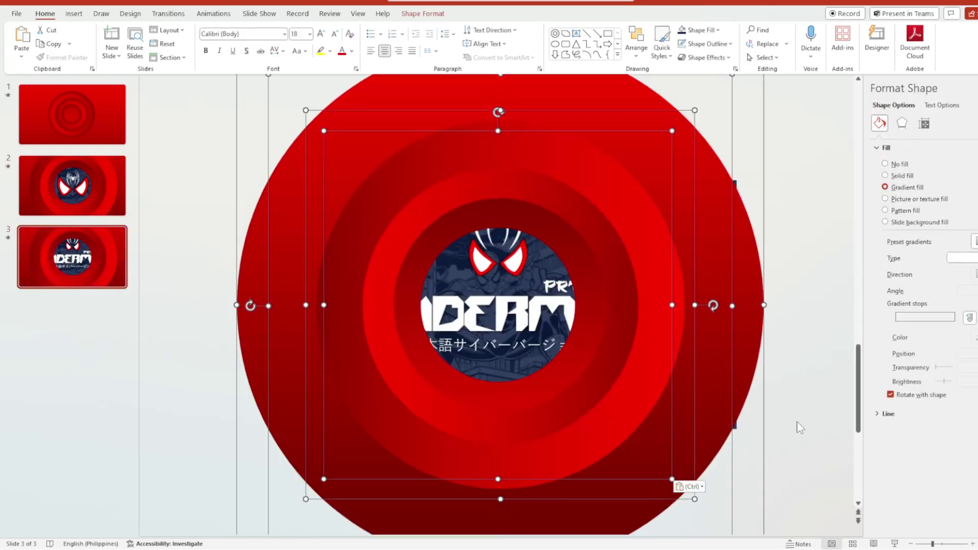
{"action": "left_click", "coordinate": [834, 424]}
{"action": "scroll", "coordinate": [636, 312], "scroll_direction": "down", "scroll_amount": 2}
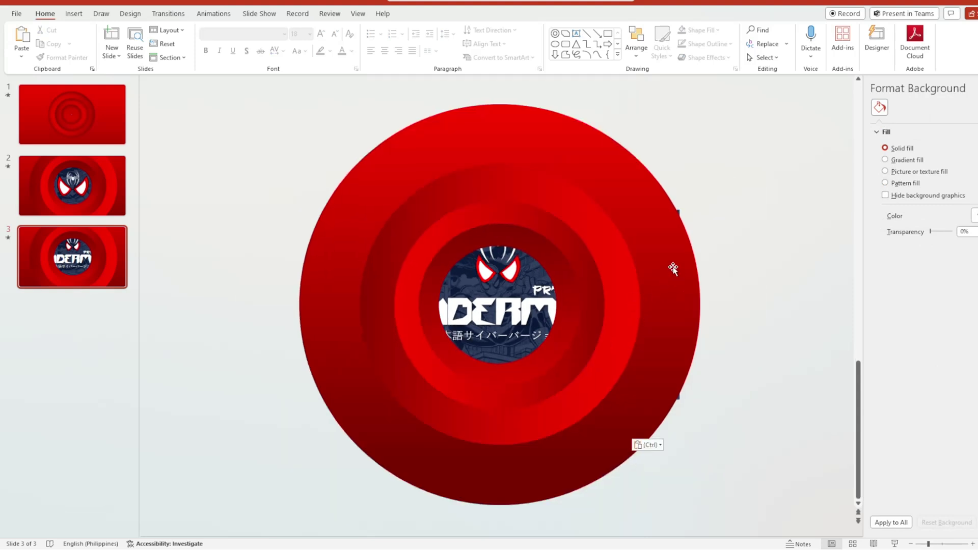
{"action": "left_click", "coordinate": [673, 267]}
{"action": "left_click", "coordinate": [602, 252]}
{"action": "left_click", "coordinate": [682, 279]}
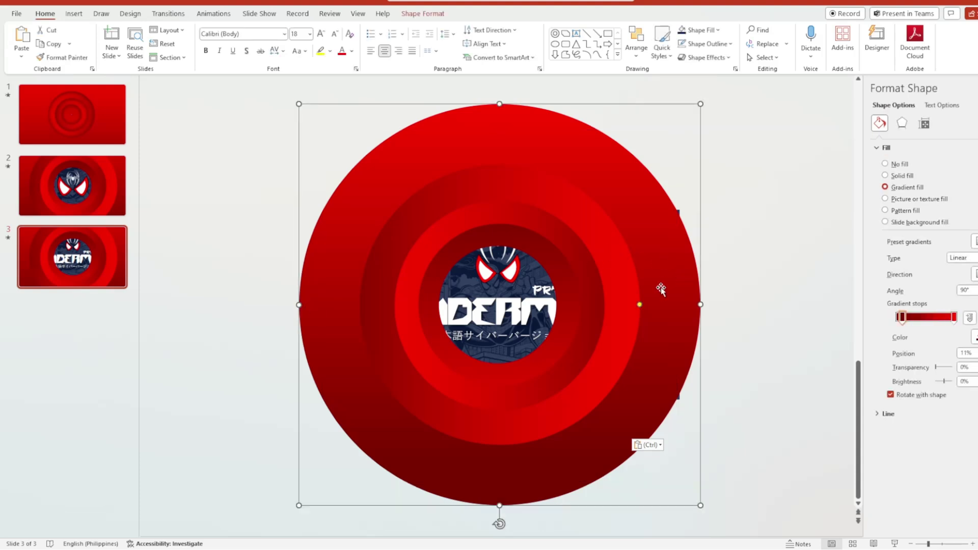
{"action": "left_click", "coordinate": [624, 266]}
{"action": "left_click", "coordinate": [572, 255]}
{"action": "left_click", "coordinate": [551, 277]}
{"action": "left_click", "coordinate": [744, 242]}
{"action": "left_click", "coordinate": [671, 259]}
{"action": "left_click", "coordinate": [812, 208]}
Rename the four rings on slide 3 as !!CIRCLE1, !!CIRCLE2, !!CIRCLE3 and !!CIRCLE4.
{"action": "left_click", "coordinate": [523, 130]}
{"action": "left_click", "coordinate": [418, 13]}
{"action": "left_click", "coordinate": [729, 41]}
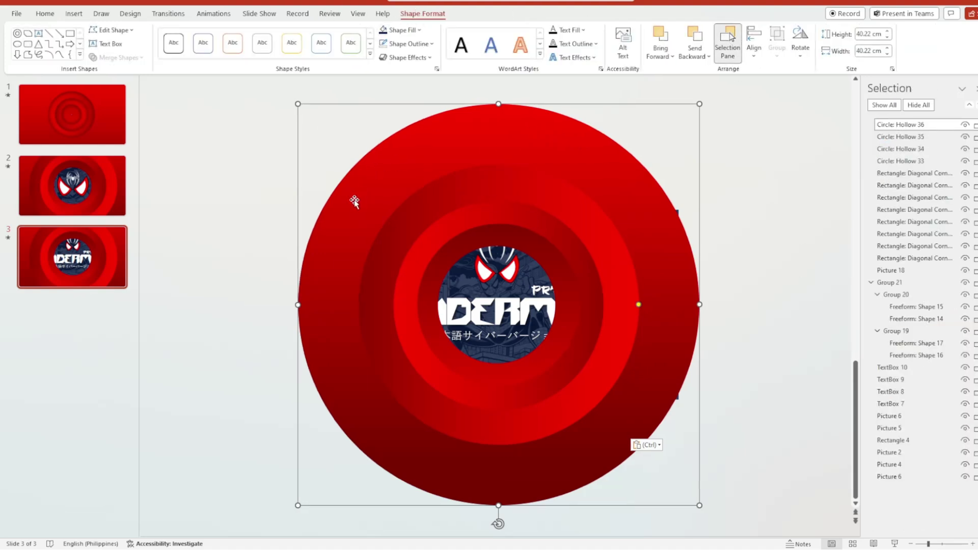
{"action": "left_click", "coordinate": [931, 124]}
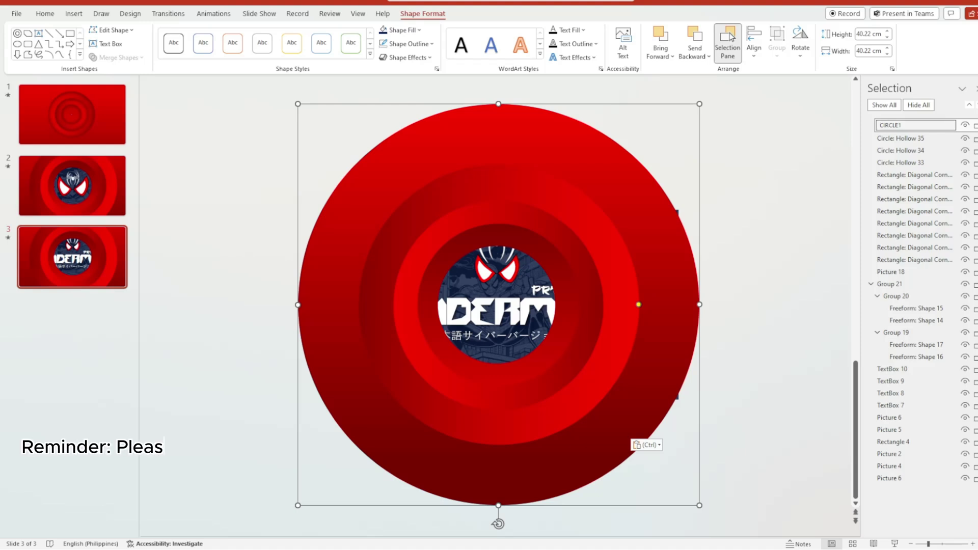
{"action": "type", "text": "!!"}
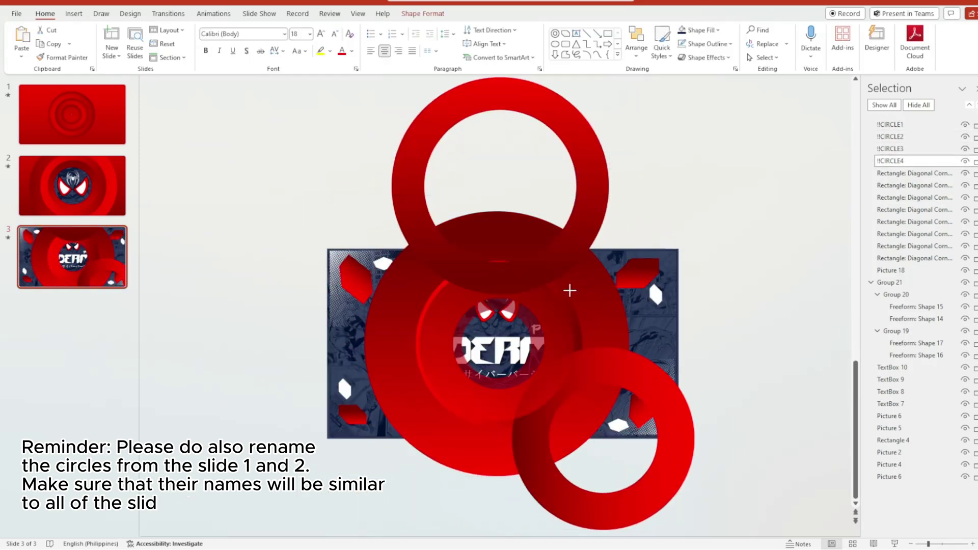
Shrink and spread the rings on slide 3, placing !!CIRCLE1 behind the spider logo and the other three overlapping along the slide's lower edge.
{"action": "left_click_drag", "start_coordinate": [568, 288], "coordinate": [594, 383]}
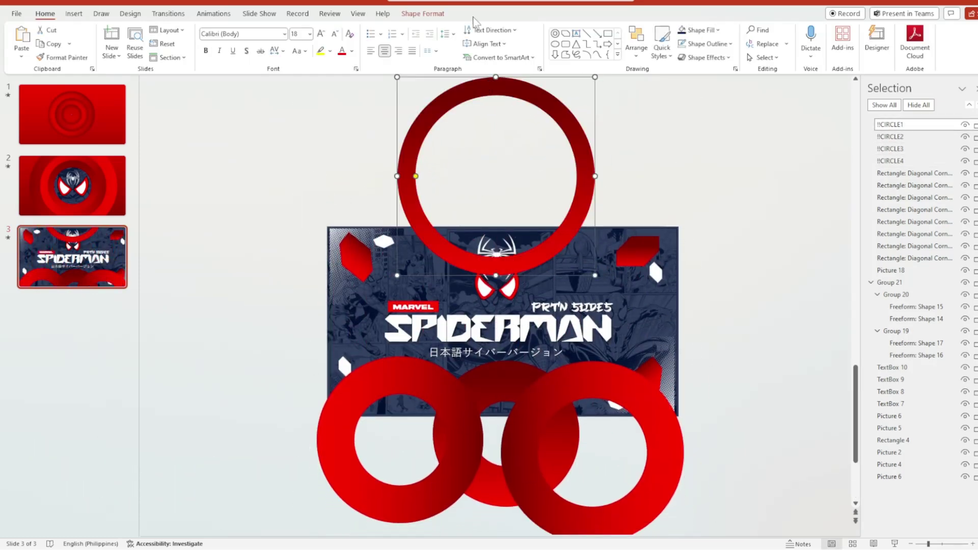
{"action": "left_click", "coordinate": [423, 13]}
{"action": "left_click", "coordinate": [706, 34]}
{"action": "left_click", "coordinate": [706, 35]}
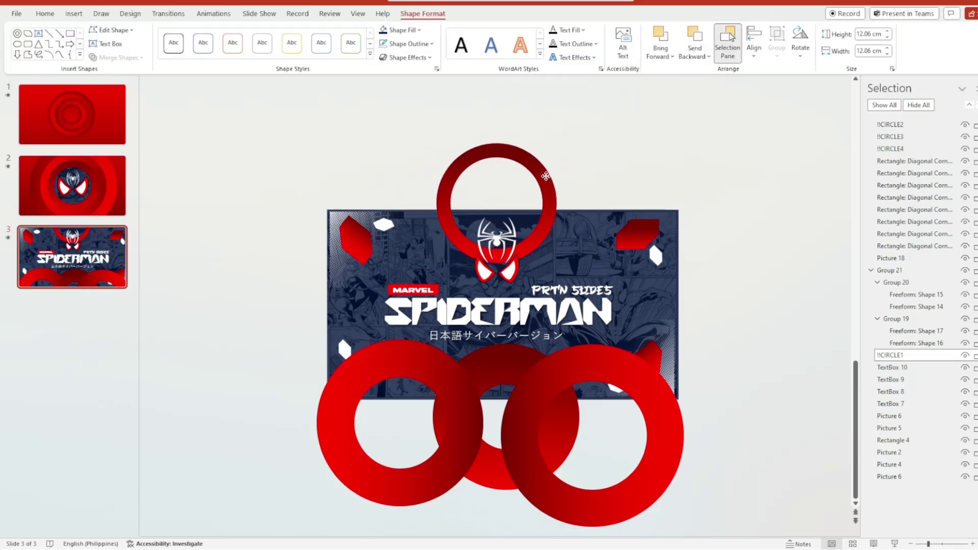
{"action": "left_click", "coordinate": [455, 419]}
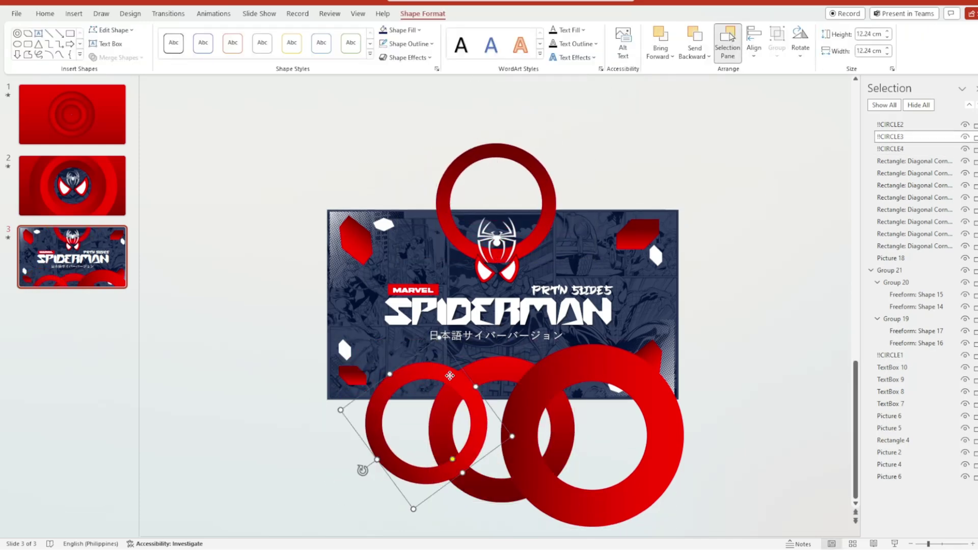
{"action": "left_click", "coordinate": [670, 473]}
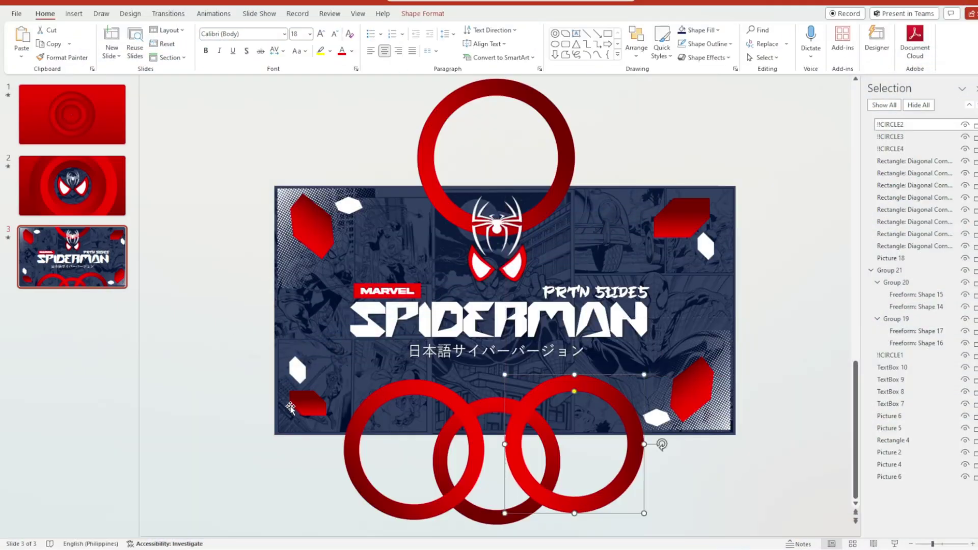
Copy the eight red and white corner shapes from slide 3 and paste them onto slide 2.
{"action": "left_click", "coordinate": [301, 405]}
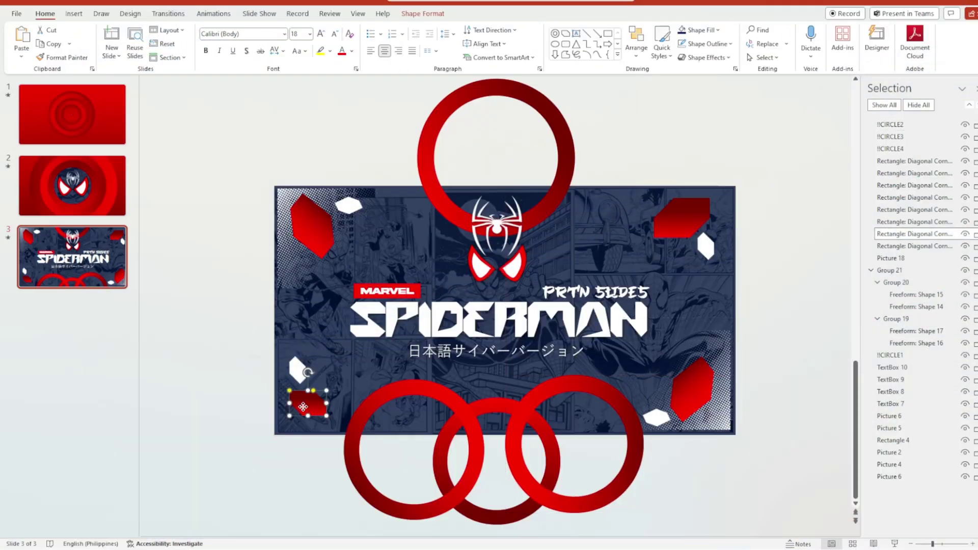
{"action": "left_click", "coordinate": [294, 372], "text": "shift"}
{"action": "left_click", "coordinate": [316, 214], "text": "shift"}
{"action": "left_click", "coordinate": [356, 205], "text": "shift"}
{"action": "left_click", "coordinate": [679, 220], "text": "shift"}
{"action": "left_click", "coordinate": [708, 247], "text": "shift"}
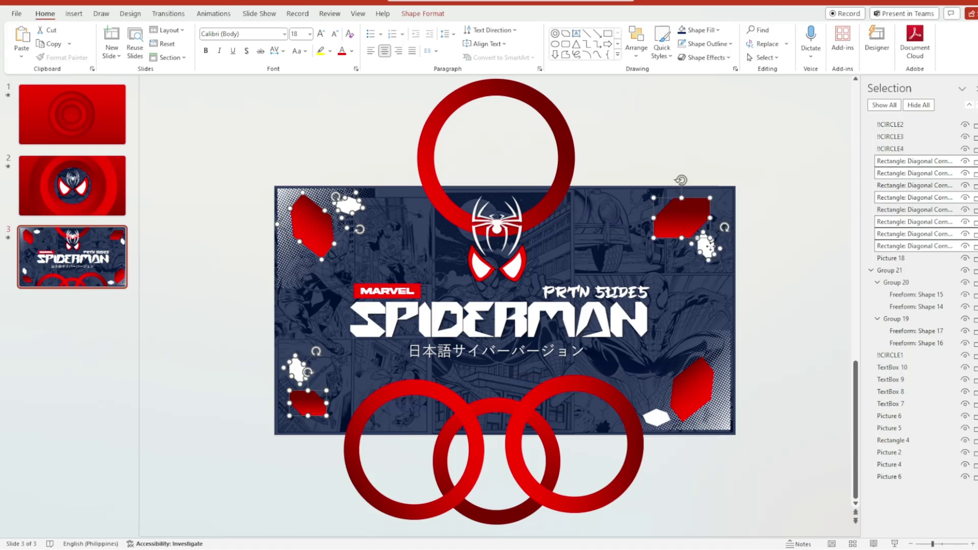
{"action": "left_click", "coordinate": [692, 404], "text": "shift"}
{"action": "left_click", "coordinate": [659, 416], "text": "shift"}
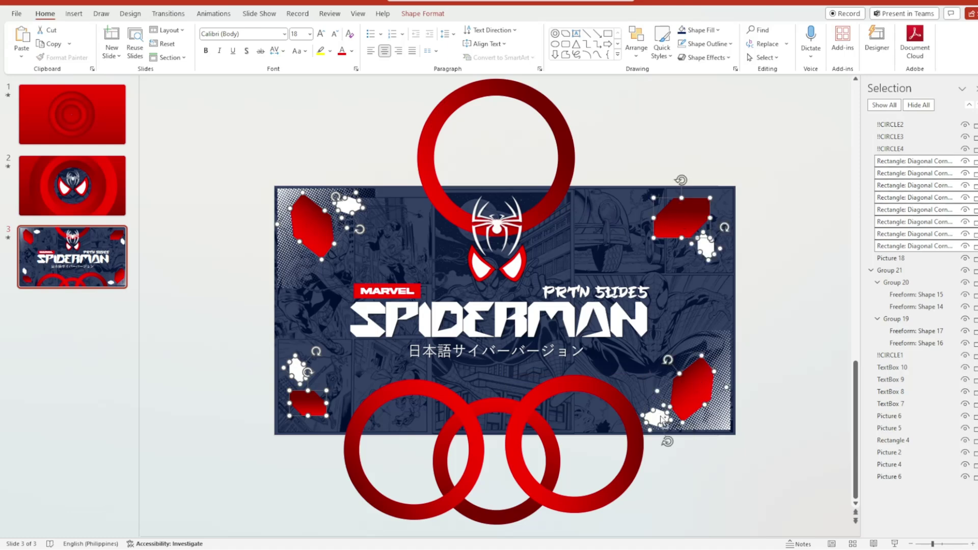
{"action": "left_click", "coordinate": [74, 186]}
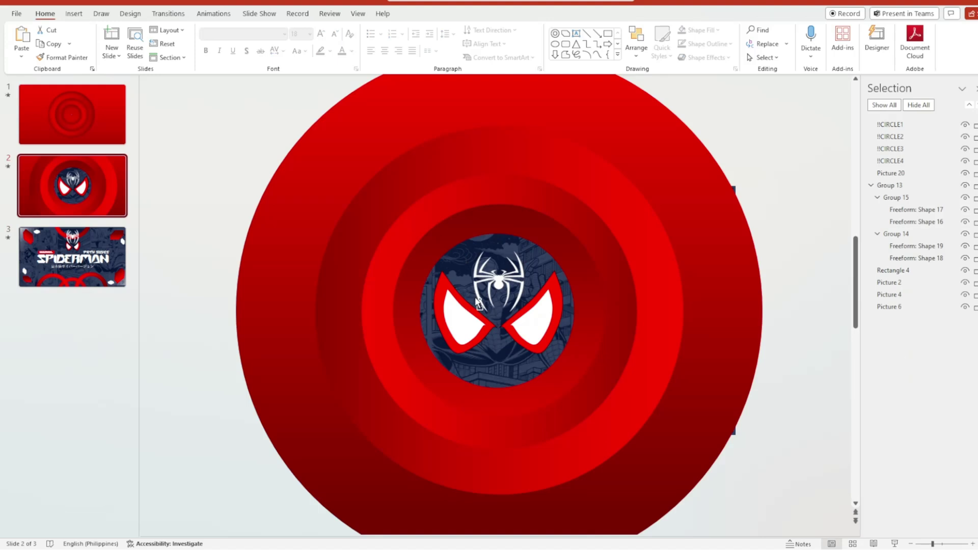
{"action": "key", "text": "ctrl+v"}
{"action": "scroll", "coordinate": [605, 321], "scroll_direction": "down", "scroll_amount": 2}
{"action": "left_click", "coordinate": [805, 419]}
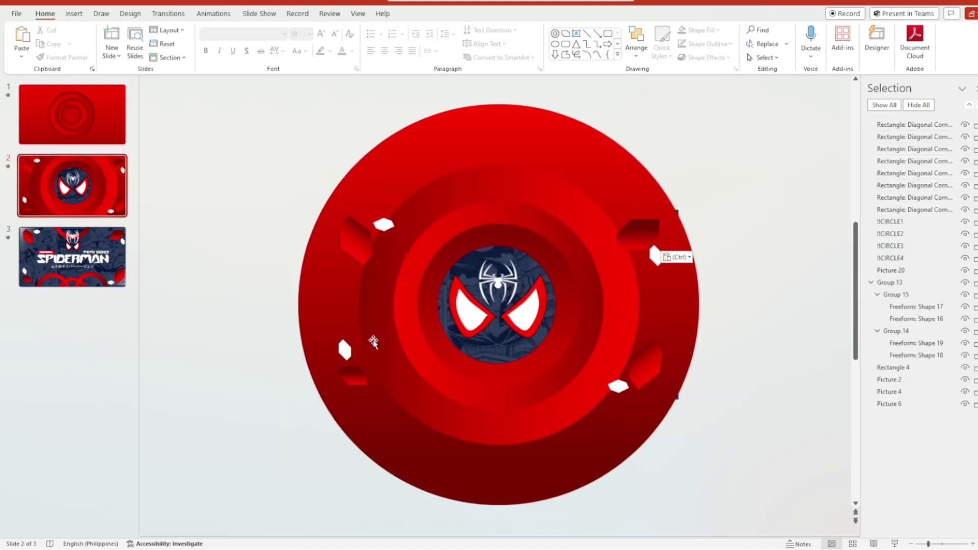
Move the four pasted shapes on slide 2's left half outside the slide's left edge.
{"action": "left_click", "coordinate": [353, 357]}
{"action": "left_click", "coordinate": [354, 380], "text": "shift"}
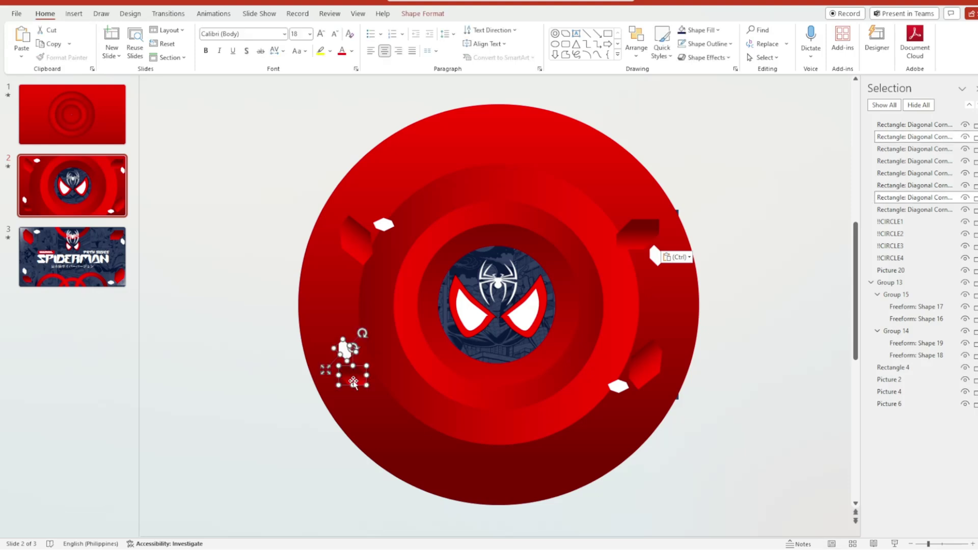
{"action": "left_click_drag", "start_coordinate": [356, 378], "coordinate": [295, 407]}
{"action": "left_click", "coordinate": [295, 240]}
{"action": "left_click_drag", "start_coordinate": [346, 242], "coordinate": [277, 242]}
{"action": "left_click_drag", "start_coordinate": [384, 224], "coordinate": [286, 197]}
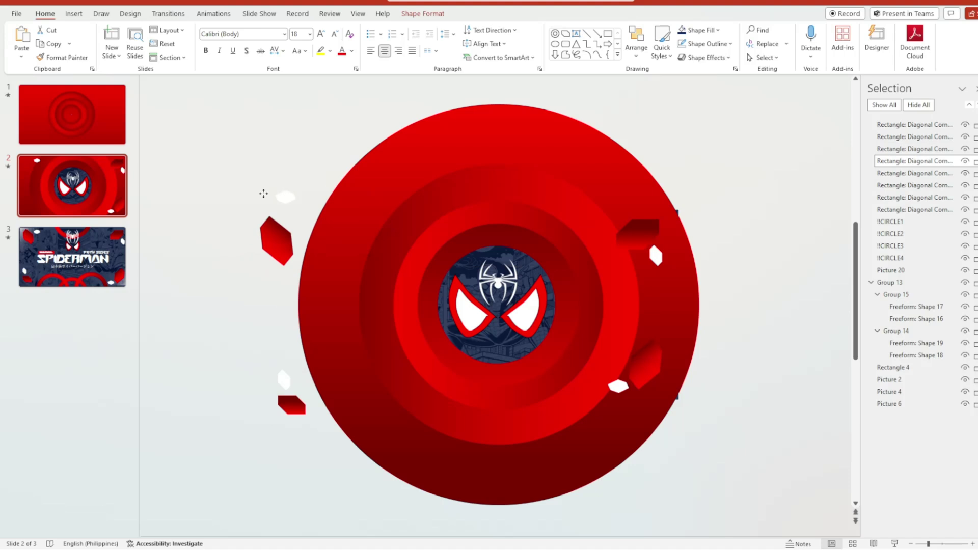
Move the four pasted shapes on slide 2's right half outside the slide's right edge.
{"action": "left_click_drag", "start_coordinate": [638, 233], "coordinate": [725, 190]}
{"action": "left_click", "coordinate": [655, 256]}
{"action": "left_click_drag", "start_coordinate": [656, 256], "coordinate": [719, 240]}
{"action": "left_click_drag", "start_coordinate": [645, 359], "coordinate": [748, 368]}
{"action": "left_click_drag", "start_coordinate": [630, 392], "coordinate": [698, 425]}
{"action": "left_click", "coordinate": [746, 374]}
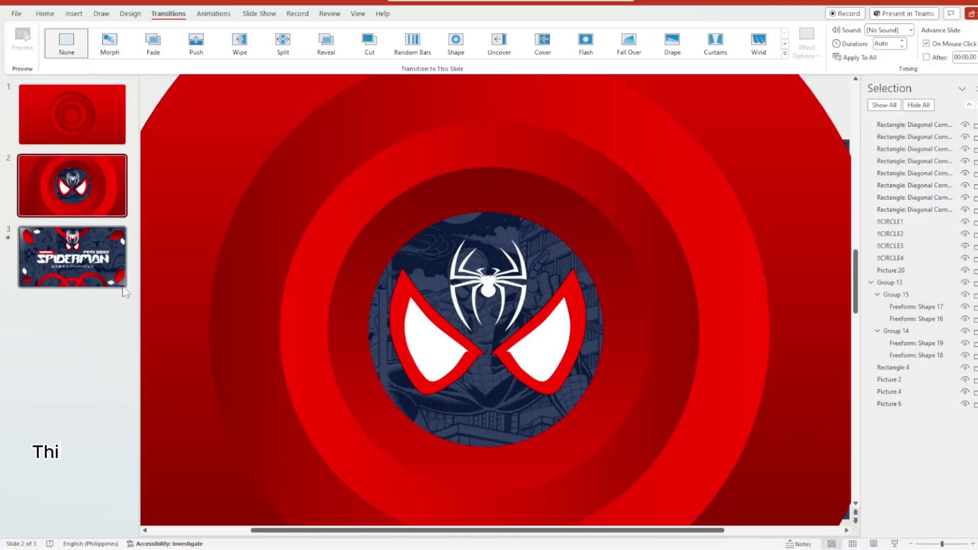
Move the spider logo Picture 20 and the eyes Group 13 above !!CIRCLE1 in slide 2's layer order.
{"action": "left_click", "coordinate": [85, 178]}
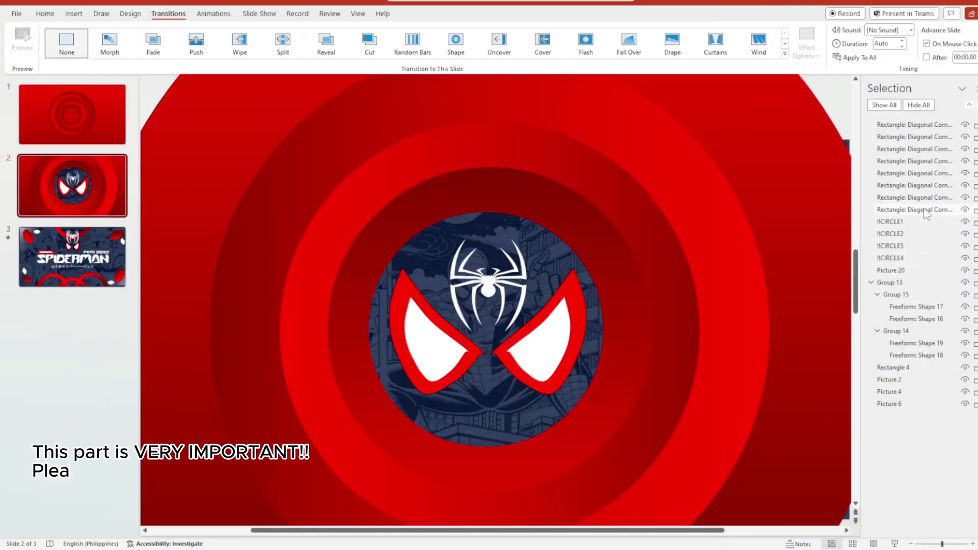
{"action": "left_click", "coordinate": [909, 271]}
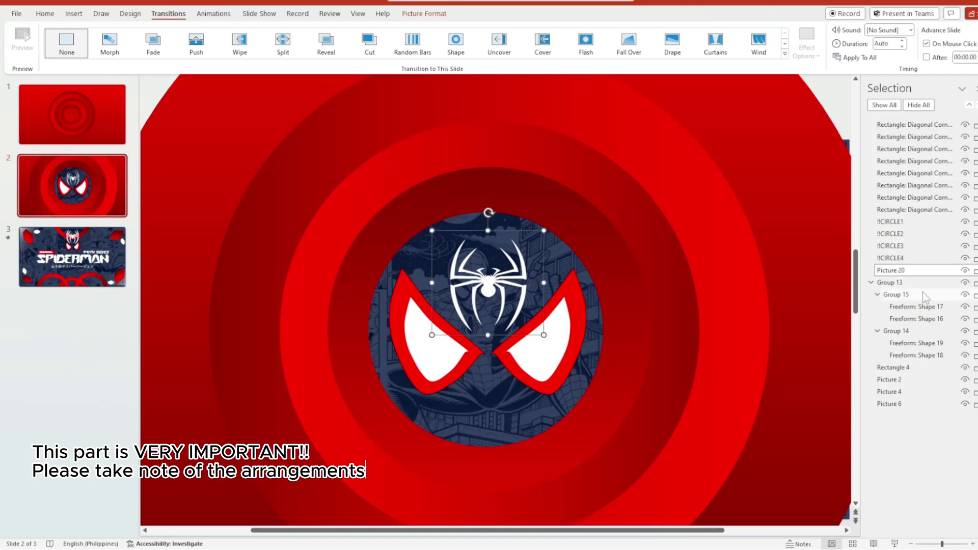
{"action": "left_click_drag", "start_coordinate": [913, 275], "coordinate": [912, 222]}
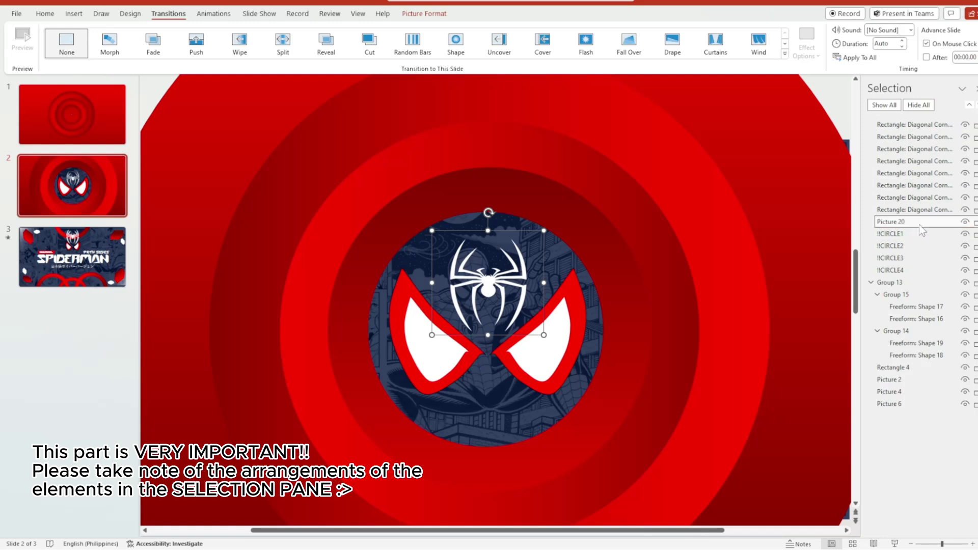
{"action": "left_click", "coordinate": [892, 283]}
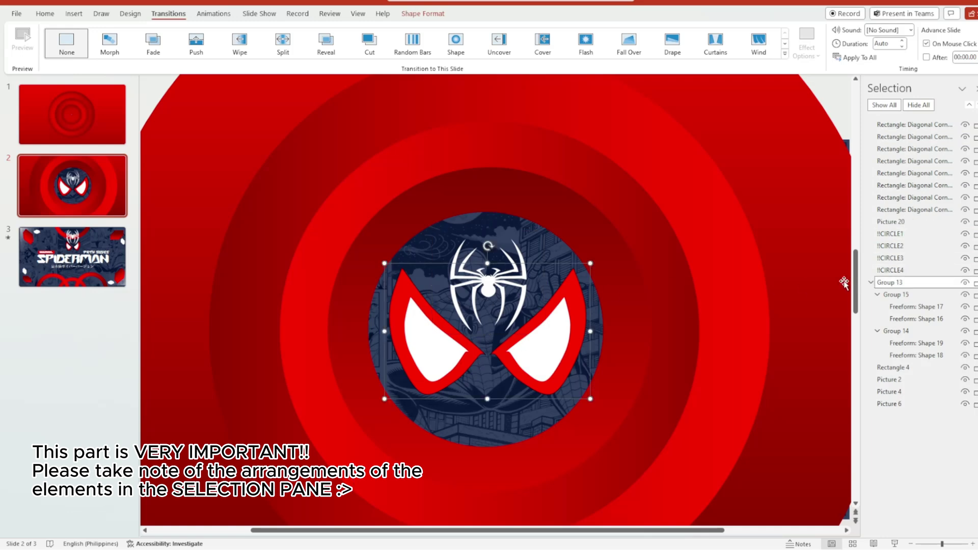
{"action": "left_click_drag", "start_coordinate": [885, 288], "coordinate": [889, 228]}
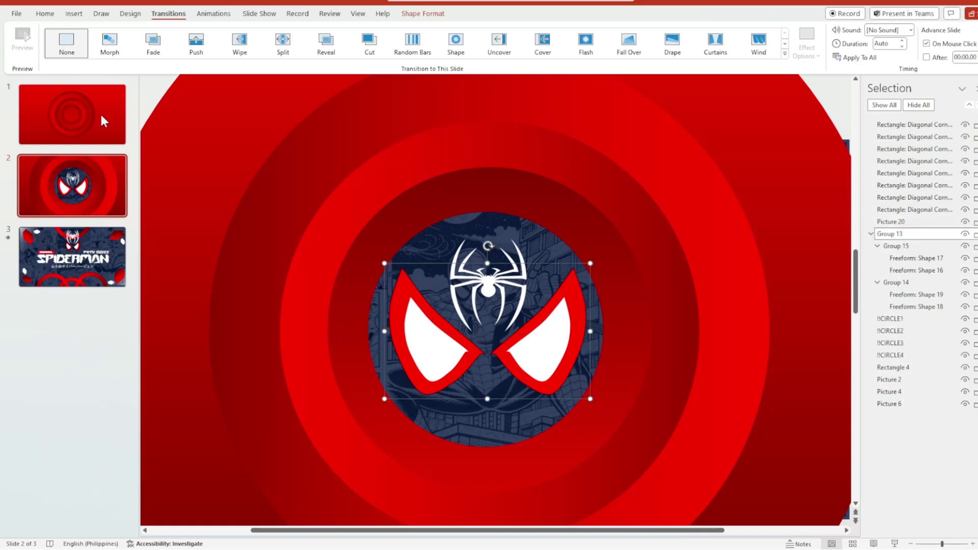
Apply the Morph transition to all three slides.
{"action": "left_click", "coordinate": [73, 258]}
{"action": "left_click", "coordinate": [115, 32]}
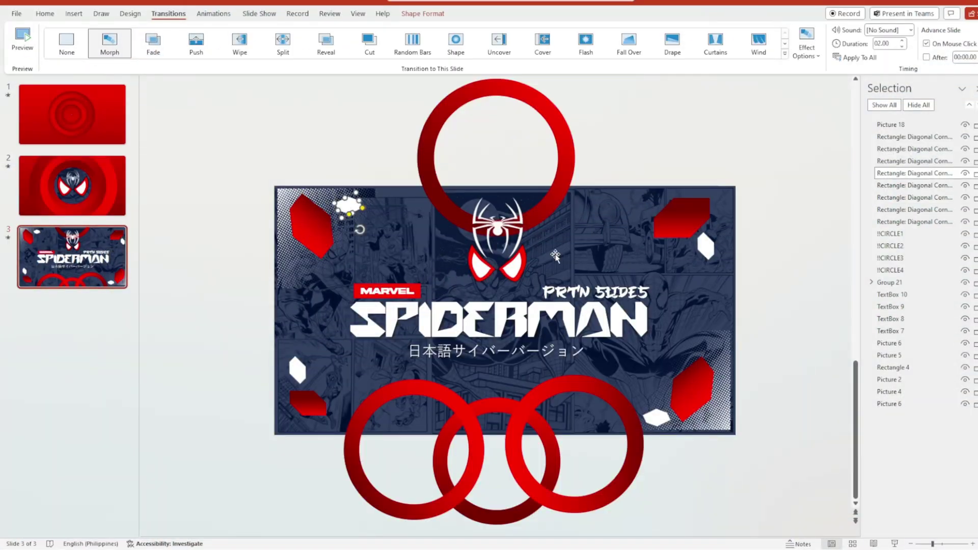
Review slide 3's layer order from Picture 18 through the corner shapes to the rings !!CIRCLE1 to !!CIRCLE4.
{"action": "left_click", "coordinate": [712, 290]}
{"action": "left_click", "coordinate": [891, 126]}
{"action": "left_click", "coordinate": [889, 136]}
{"action": "left_click", "coordinate": [892, 149]}
{"action": "left_click", "coordinate": [896, 161]}
{"action": "left_click", "coordinate": [899, 174]}
{"action": "left_click", "coordinate": [901, 199]}
{"action": "left_click", "coordinate": [896, 223]}
{"action": "left_click", "coordinate": [892, 233]}
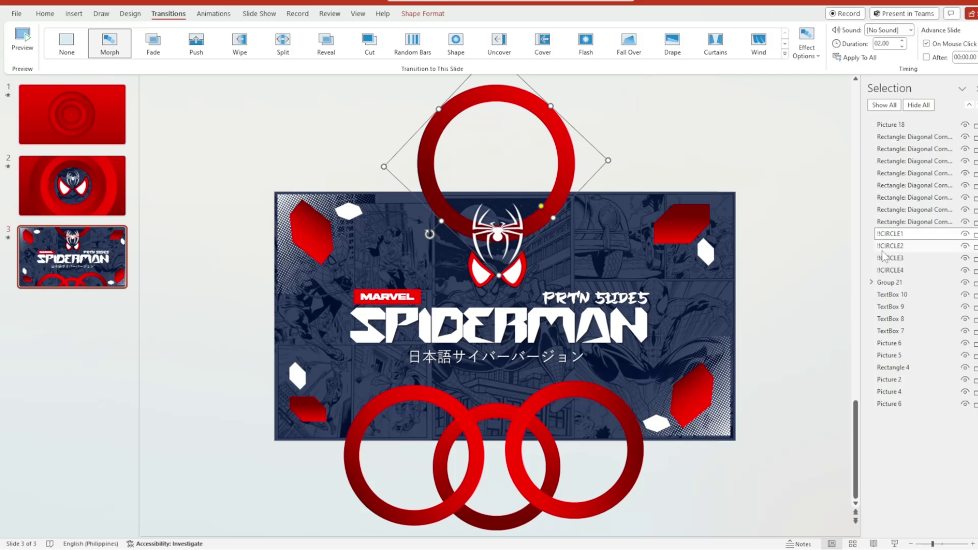
{"action": "left_click", "coordinate": [892, 246]}
{"action": "left_click", "coordinate": [894, 259]}
{"action": "left_click", "coordinate": [896, 270]}
{"action": "left_click", "coordinate": [777, 204]}
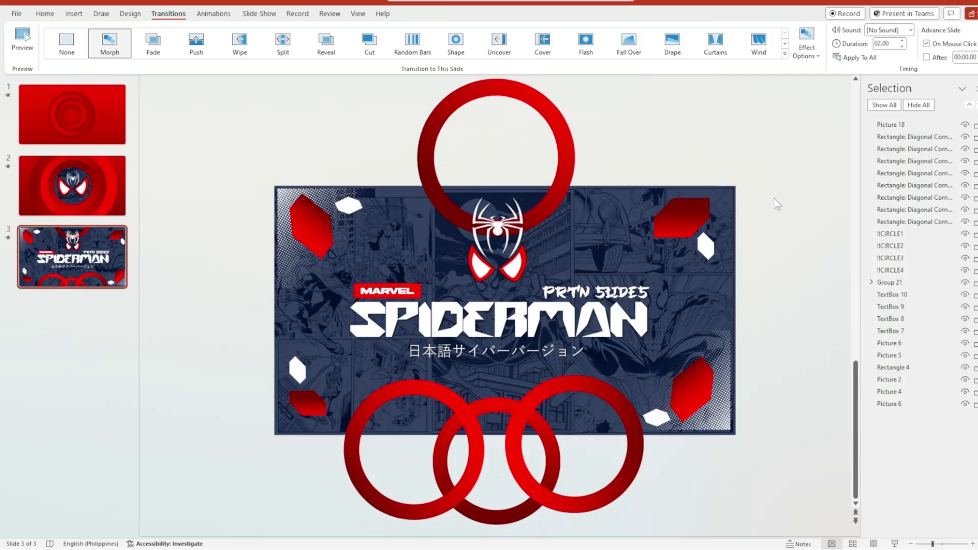
Check which layers hold the red and white corner shapes on slide 3's left half.
{"action": "left_click", "coordinate": [314, 231]}
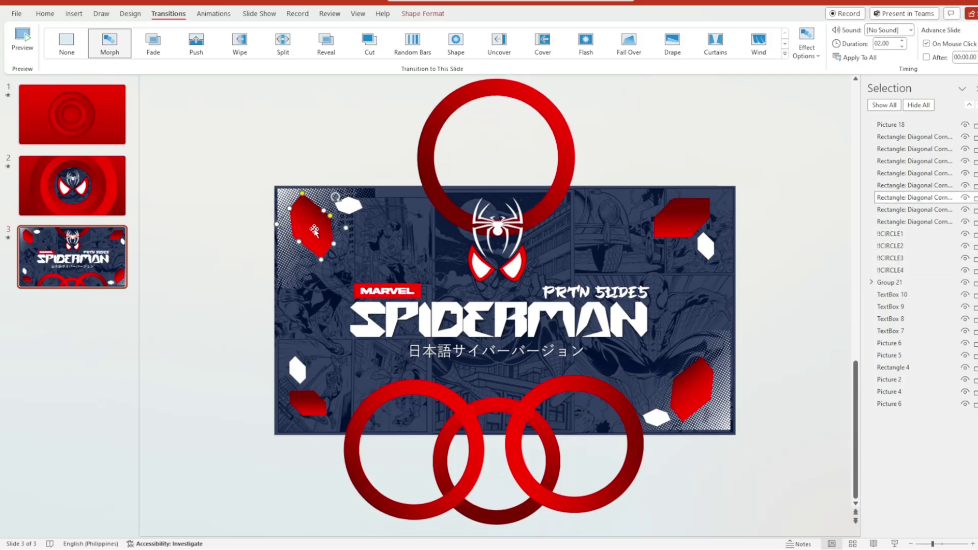
{"action": "left_click", "coordinate": [351, 208]}
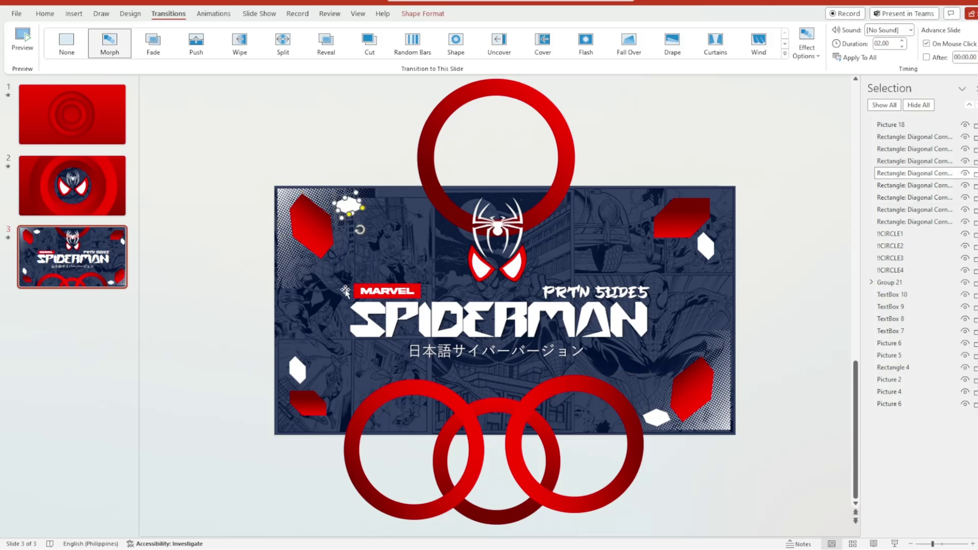
{"action": "left_click", "coordinate": [295, 374]}
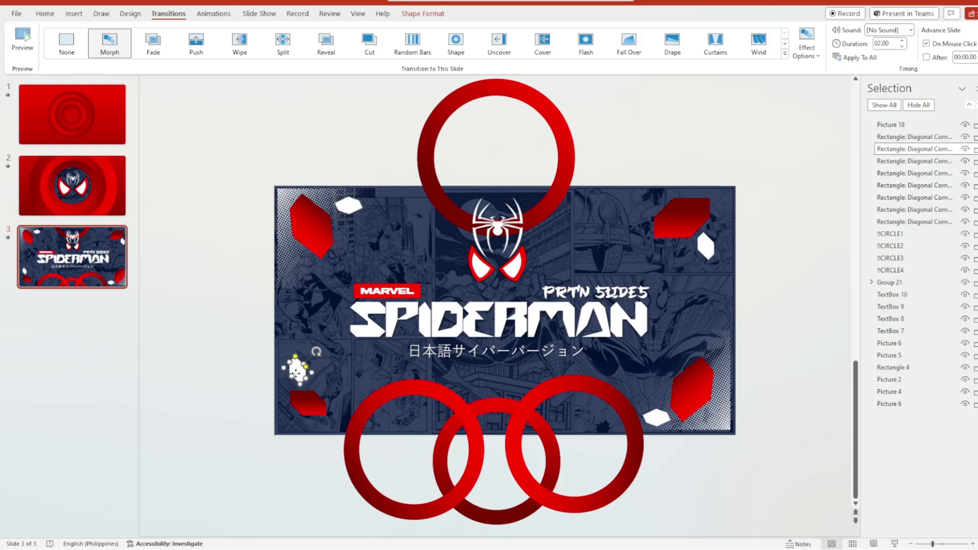
{"action": "left_click", "coordinate": [310, 404]}
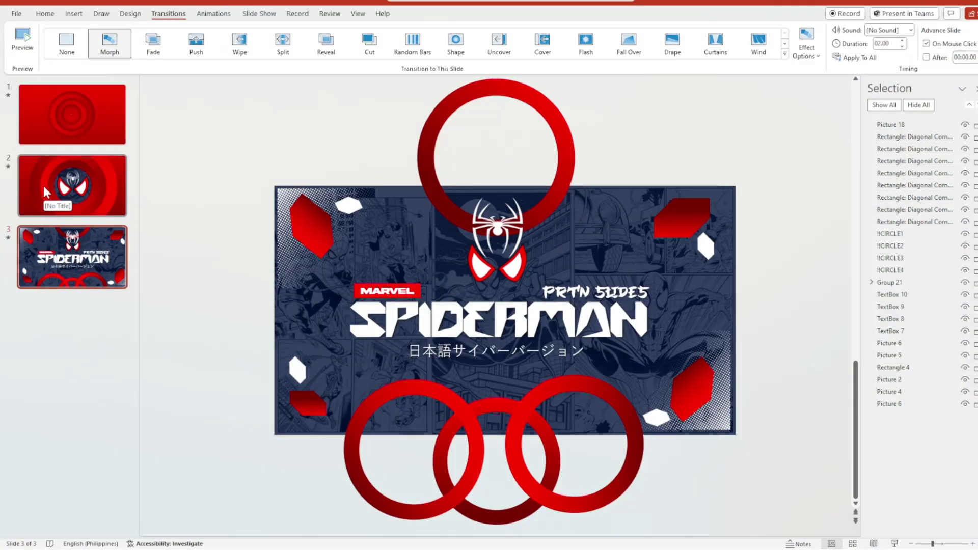
Check the layer order of the red and white shapes placed outside slide 2.
{"action": "left_click", "coordinate": [44, 186]}
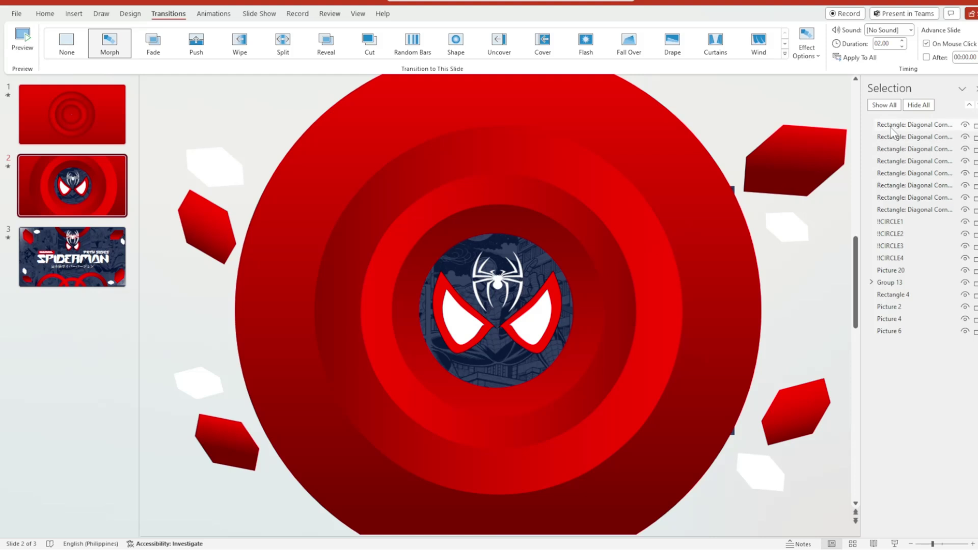
{"action": "left_click", "coordinate": [823, 142]}
{"action": "left_click", "coordinate": [789, 226]}
{"action": "left_click", "coordinate": [757, 486]}
{"action": "left_click", "coordinate": [211, 447]}
{"action": "left_click", "coordinate": [193, 380]}
{"action": "left_click", "coordinate": [209, 233]}
{"action": "left_click", "coordinate": [216, 167]}
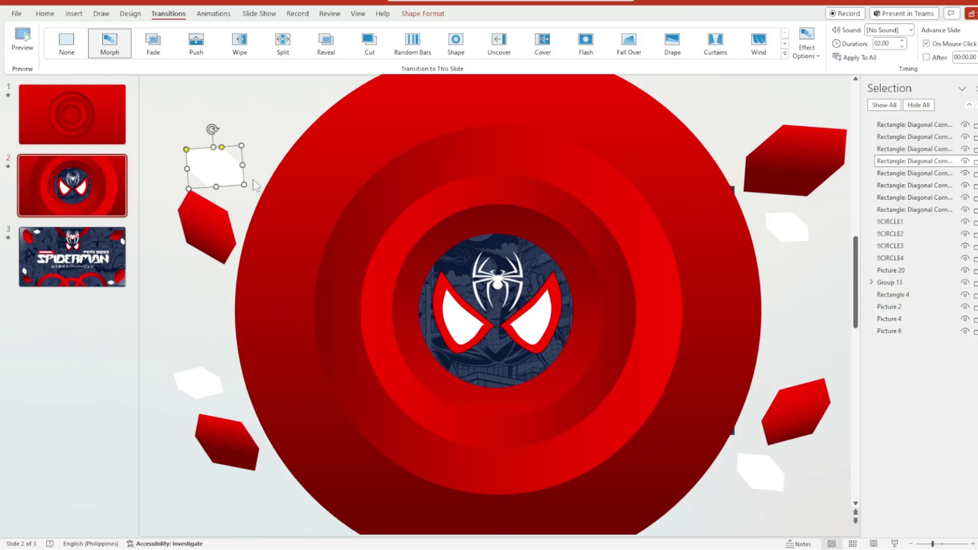
Check the layer order of the rings, the spider logo Picture 20 and the eyes Group 13 on slide 2.
{"action": "left_click", "coordinate": [894, 222]}
{"action": "left_click", "coordinate": [899, 235]}
{"action": "left_click", "coordinate": [897, 261]}
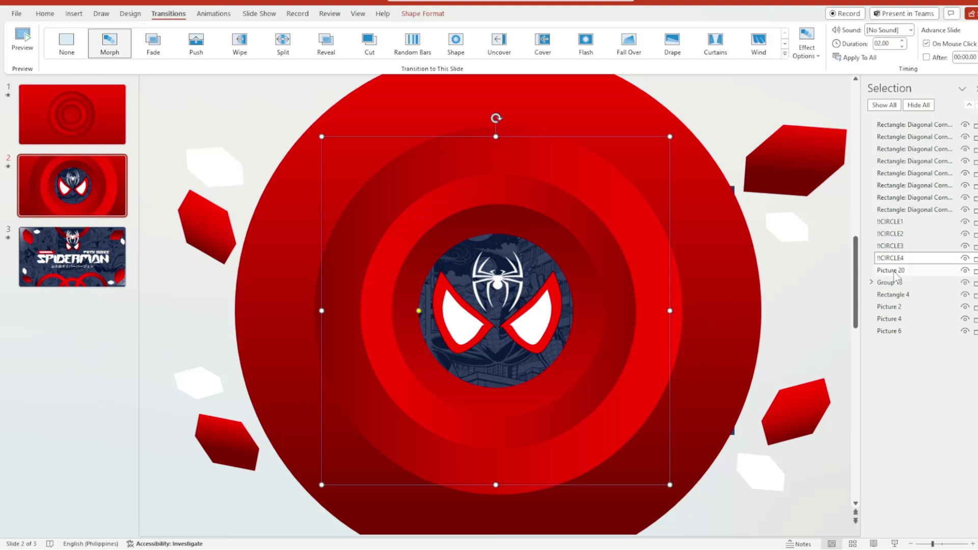
{"action": "left_click", "coordinate": [896, 272]}
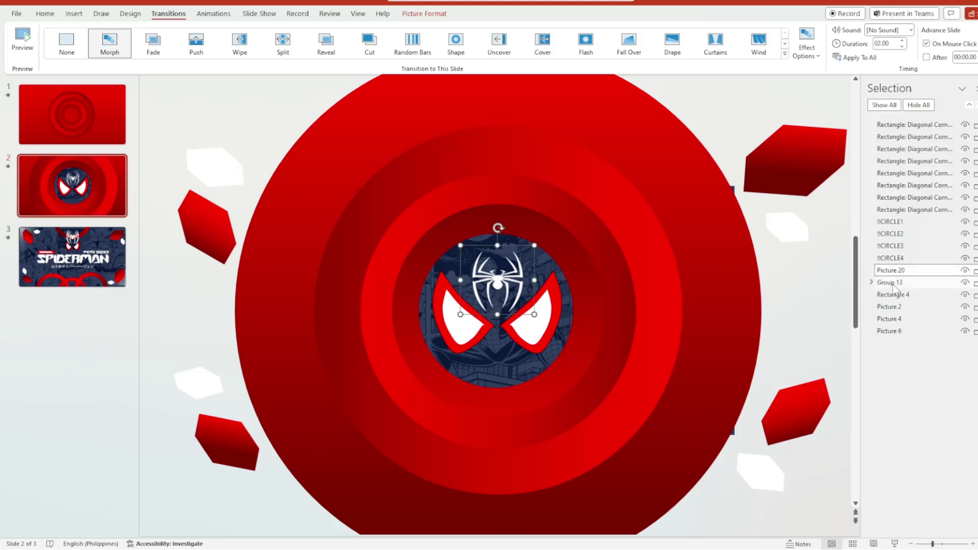
{"action": "left_click", "coordinate": [892, 283]}
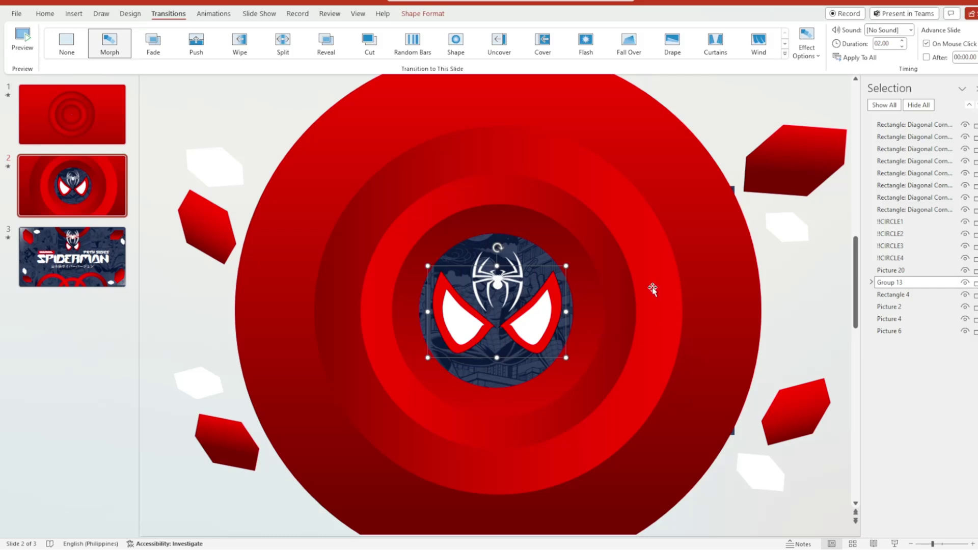
Check the layer order of Picture 20, Group 13 and Rectangle 4 on slide 1, and run the slide show.
{"action": "left_click", "coordinate": [94, 131]}
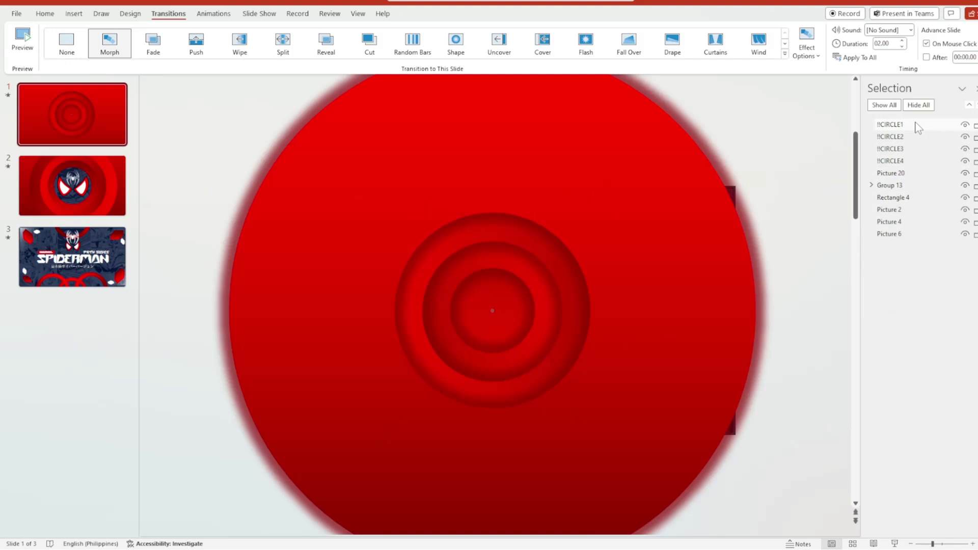
{"action": "left_click", "coordinate": [889, 175]}
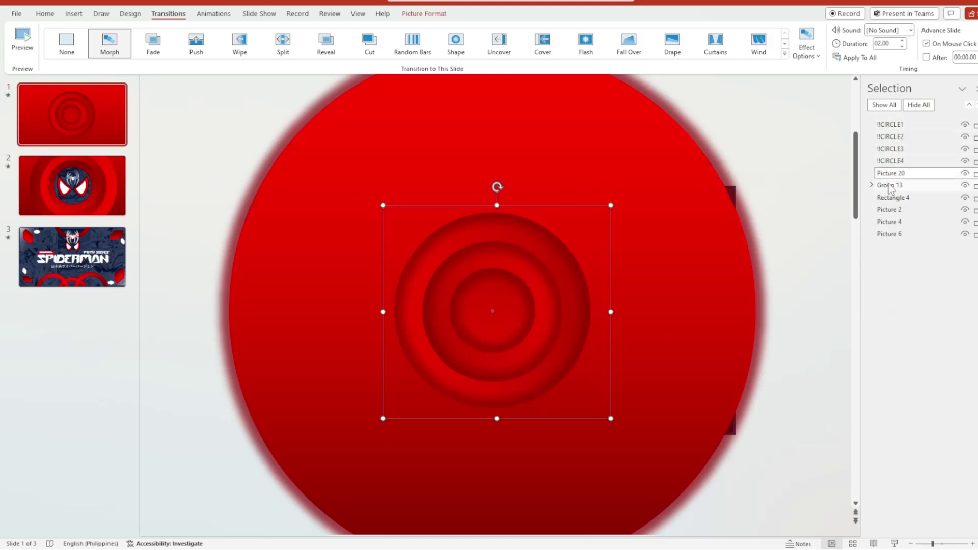
{"action": "left_click", "coordinate": [889, 198]}
{"action": "left_click", "coordinate": [888, 187]}
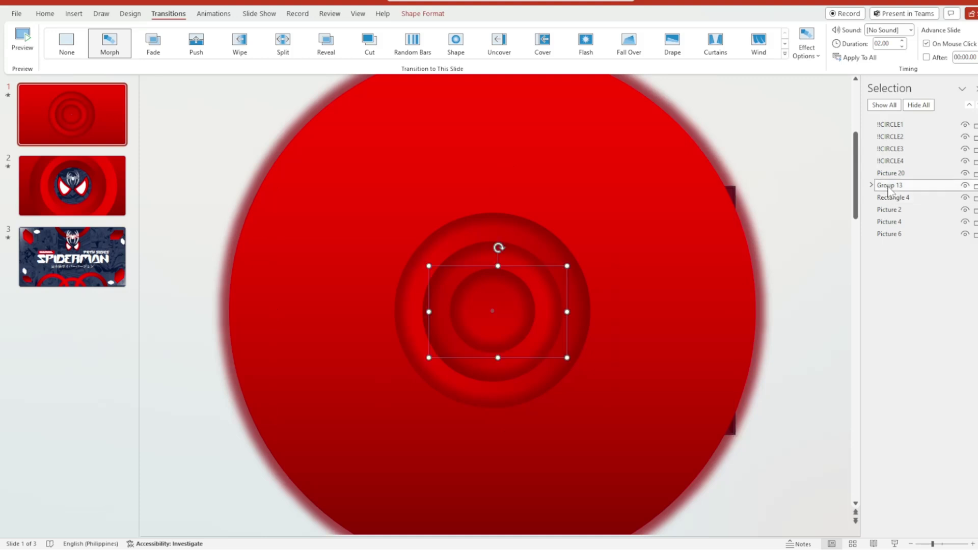
{"action": "left_click", "coordinate": [787, 199]}
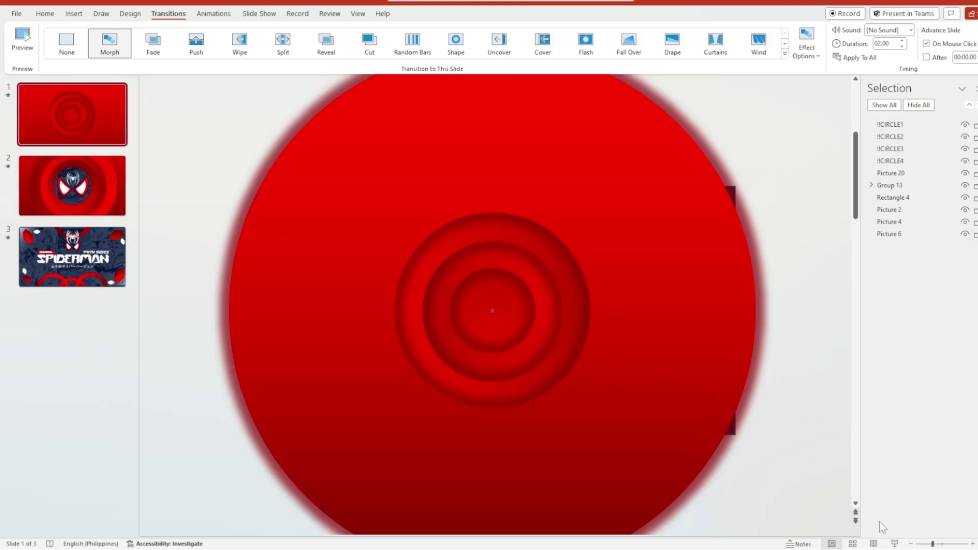
{"action": "left_click", "coordinate": [895, 543]}
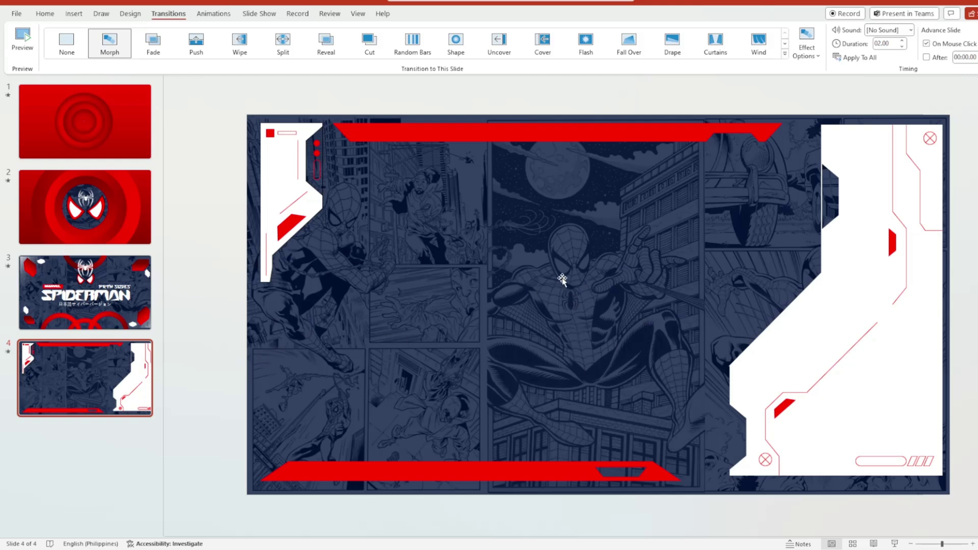
Examine how the white side panels and the red bars on slide 4 are built.
{"action": "left_click", "coordinate": [828, 366]}
{"action": "left_click", "coordinate": [464, 476]}
{"action": "left_click", "coordinate": [282, 165]}
{"action": "left_click", "coordinate": [381, 133]}
{"action": "scroll", "coordinate": [562, 264], "scroll_direction": "up", "scroll_amount": 2, "text": "ctrl"}
{"action": "scroll", "coordinate": [567, 264], "scroll_direction": "down", "scroll_amount": 2, "text": "ctrl"}
{"action": "scroll", "coordinate": [567, 263], "scroll_direction": "up", "scroll_amount": 2, "text": "ctrl"}
{"action": "left_click", "coordinate": [851, 410]}
Draw a trapezoid about 6.59 cm high and 13.99 cm wide mid-slide on slide 4, and make its sides steeper.
{"action": "left_click", "coordinate": [73, 14]}
{"action": "left_click", "coordinate": [233, 43]}
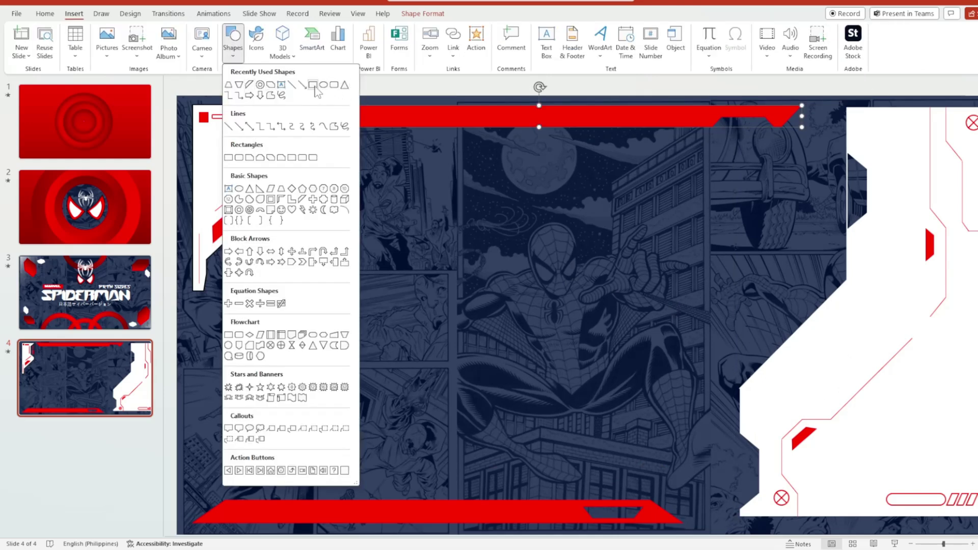
{"action": "left_click", "coordinate": [228, 86]}
{"action": "left_click_drag", "start_coordinate": [305, 271], "coordinate": [640, 432]}
{"action": "mouse_move", "coordinate": [344, 258]}
{"action": "left_mouse_down"}
{"action": "mouse_move", "coordinate": [353, 264]}
{"action": "mouse_move", "coordinate": [330, 269]}
{"action": "left_mouse_up"}
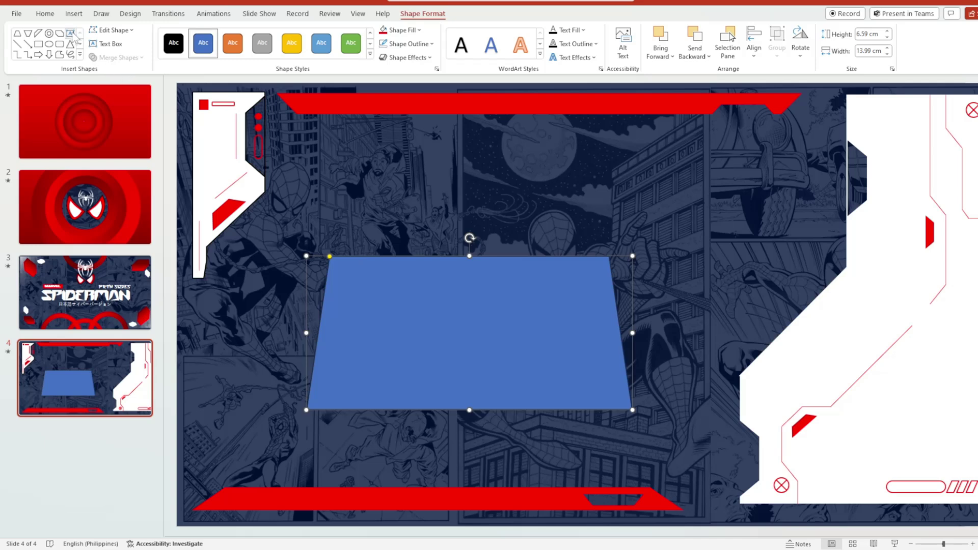
Draw a second trapezoid about 2.56 by 6.69 cm over the first one's lower edge, and try combining both shapes.
{"action": "left_click", "coordinate": [17, 33]}
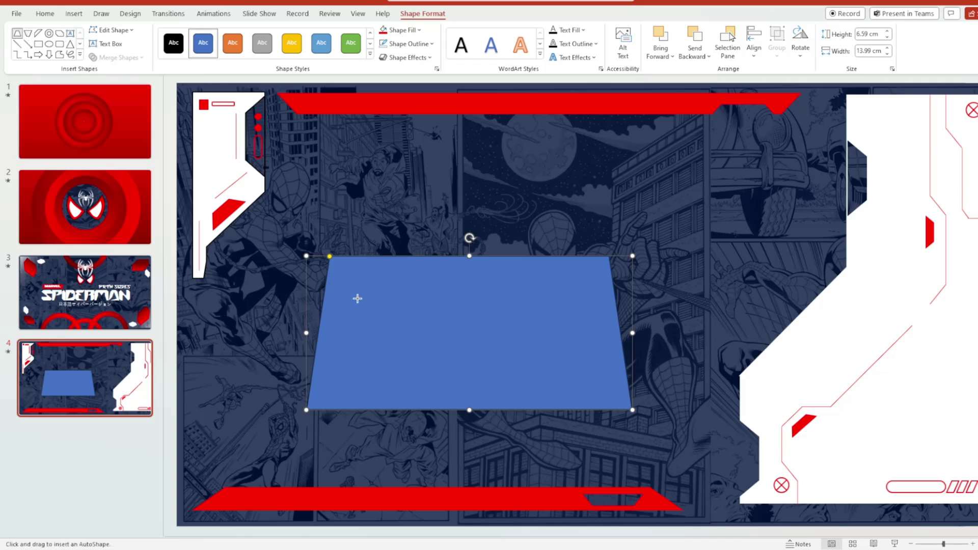
{"action": "left_click_drag", "start_coordinate": [456, 337], "coordinate": [613, 397]}
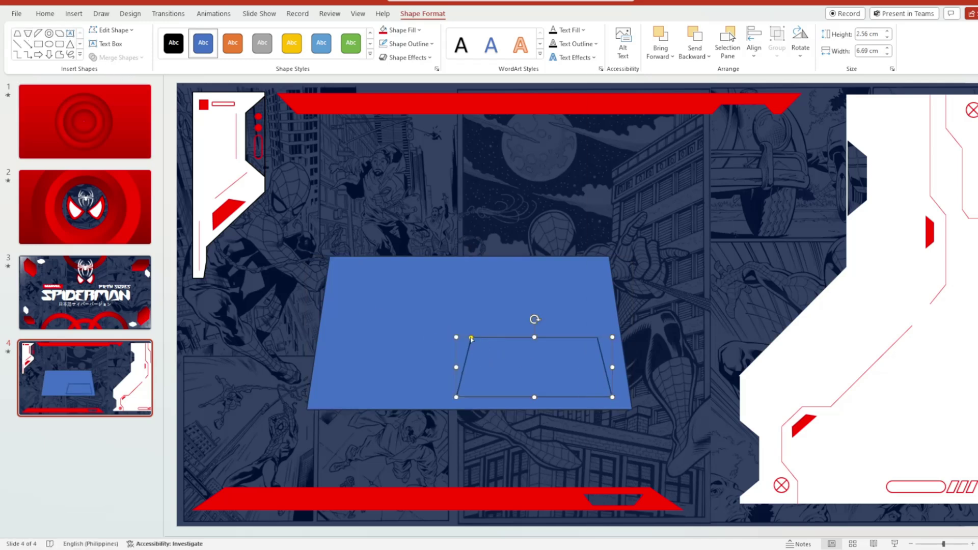
{"action": "left_click", "coordinate": [430, 309], "text": "shift"}
{"action": "left_click", "coordinate": [117, 57]}
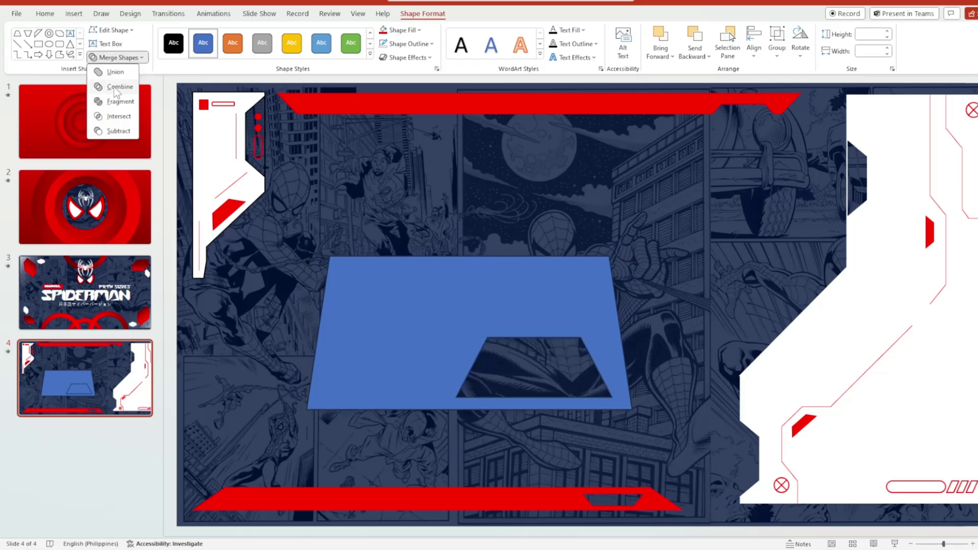
{"action": "scroll", "coordinate": [866, 384], "scroll_direction": "down", "scroll_amount": 1}
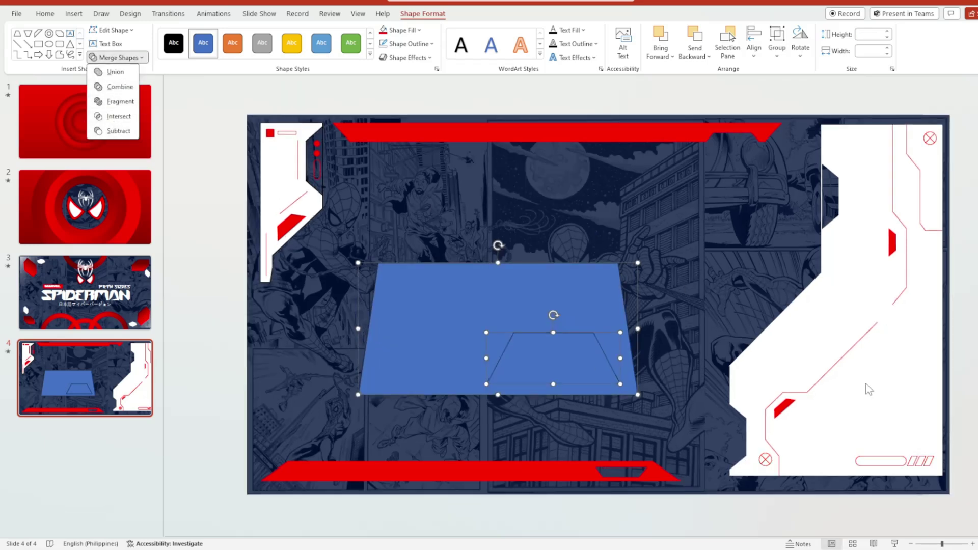
{"action": "key", "text": "Escape"}
Delete both blue practice trapezoids from slide 4.
{"action": "left_click", "coordinate": [528, 136]}
{"action": "left_click", "coordinate": [278, 191]}
{"action": "key", "text": "Tab"}
{"action": "left_click", "coordinate": [439, 323]}
{"action": "key", "text": "Delete"}
{"action": "left_click", "coordinate": [552, 370]}
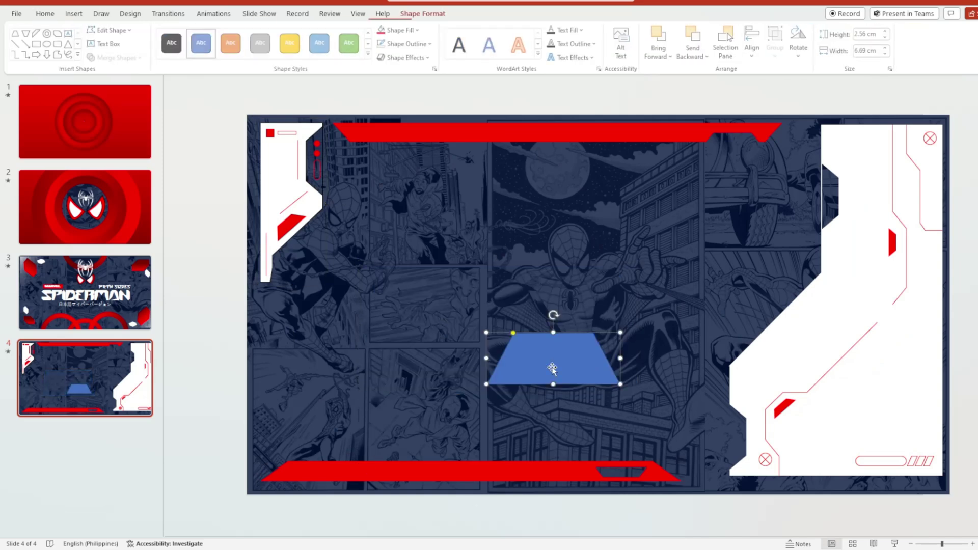
{"action": "key", "text": "Delete"}
Paste the OBJECTIVES title, its red underline ornament and the three Lorem ipsum paragraphs onto slide 4.
{"action": "scroll", "coordinate": [553, 347], "scroll_direction": "up", "scroll_amount": 1, "text": "ctrl"}
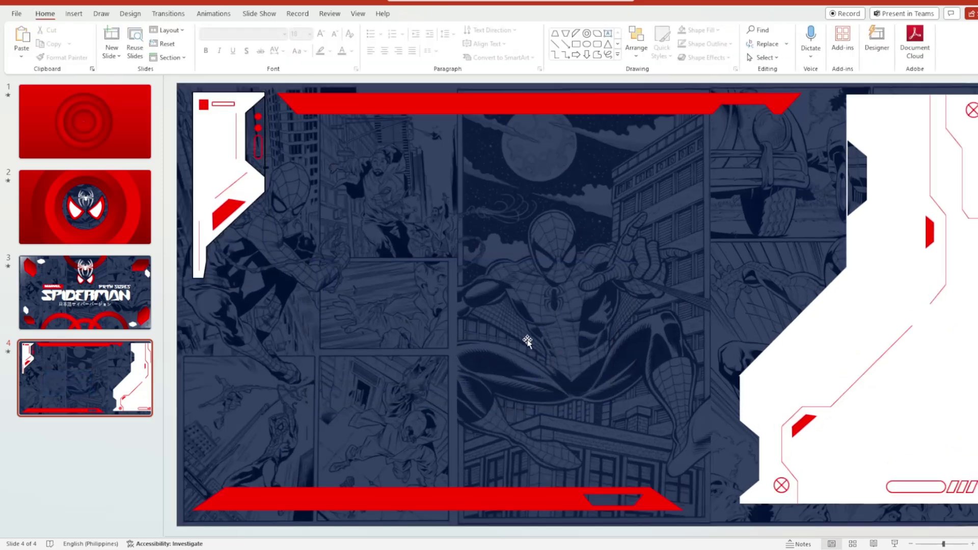
{"action": "key", "text": "ctrl+v"}
{"action": "scroll", "coordinate": [462, 234], "scroll_direction": "down", "scroll_amount": 1}
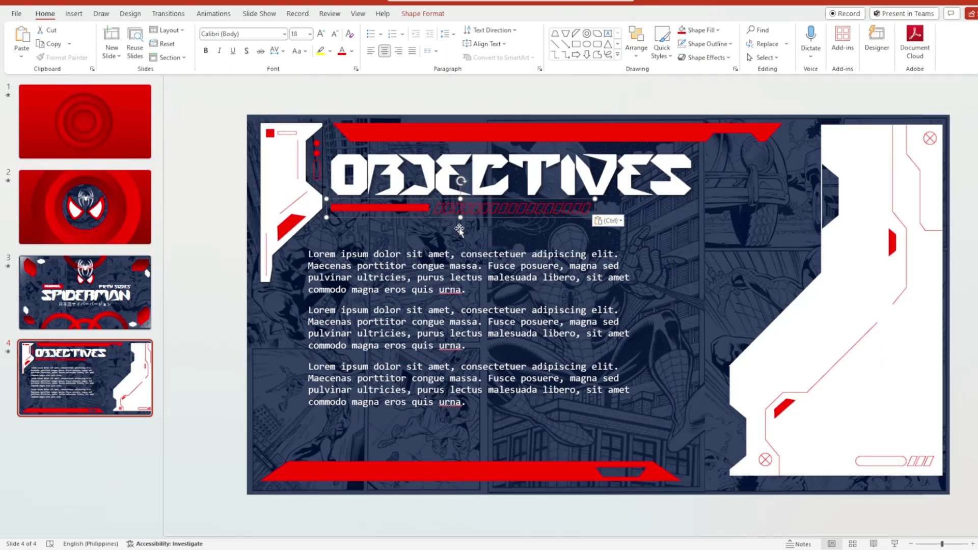
{"action": "left_click", "coordinate": [527, 97]}
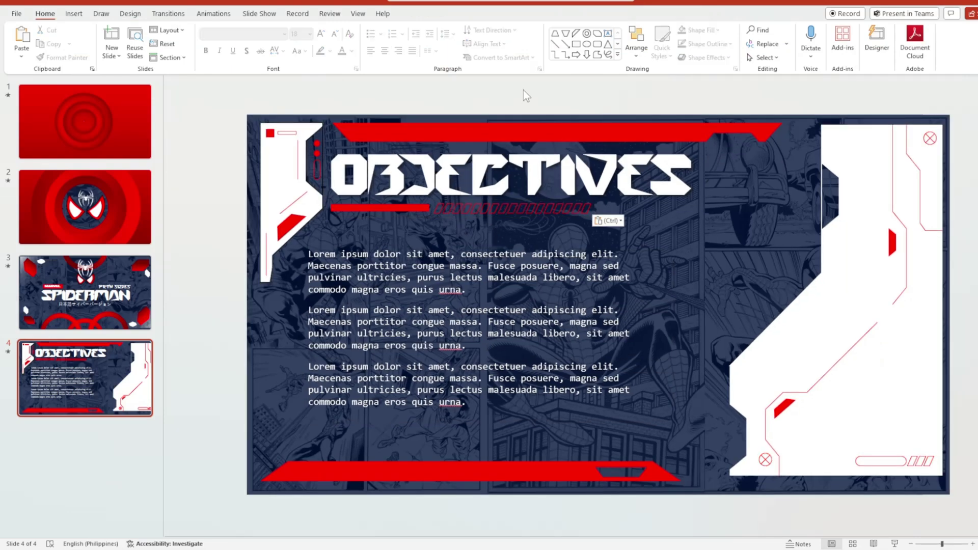
Preview slide 4's transition and inspect its large white panel.
{"action": "left_click", "coordinate": [8, 351]}
{"action": "left_click", "coordinate": [783, 365]}
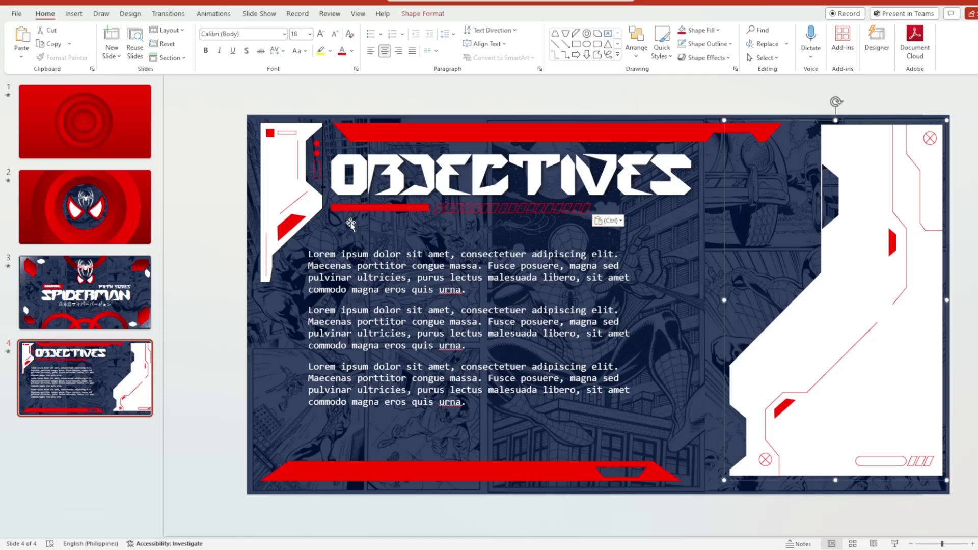
{"action": "scroll", "coordinate": [460, 274], "scroll_direction": "down", "scroll_amount": 1}
{"action": "scroll", "coordinate": [460, 274], "scroll_direction": "up", "scroll_amount": 2}
{"action": "scroll", "coordinate": [460, 273], "scroll_direction": "down", "scroll_amount": 1}
{"action": "left_click", "coordinate": [216, 148]}
Copy the two white panels and both red bars from slide 4 and paste them onto slide 3.
{"action": "left_click", "coordinate": [280, 168]}
{"action": "left_click", "coordinate": [378, 133], "text": "shift"}
{"action": "left_click", "coordinate": [737, 320], "text": "shift"}
{"action": "left_click", "coordinate": [539, 474], "text": "shift"}
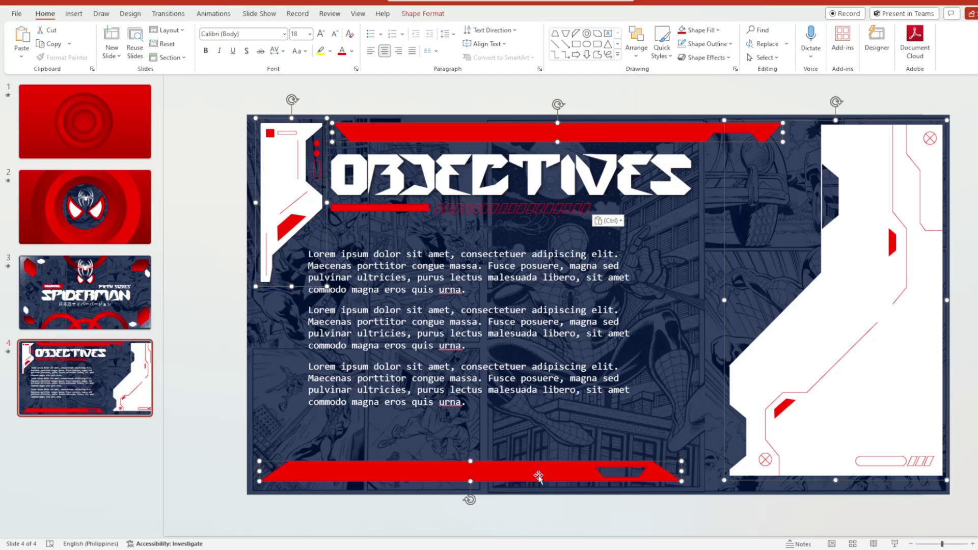
{"action": "key", "text": "Page_Up"}
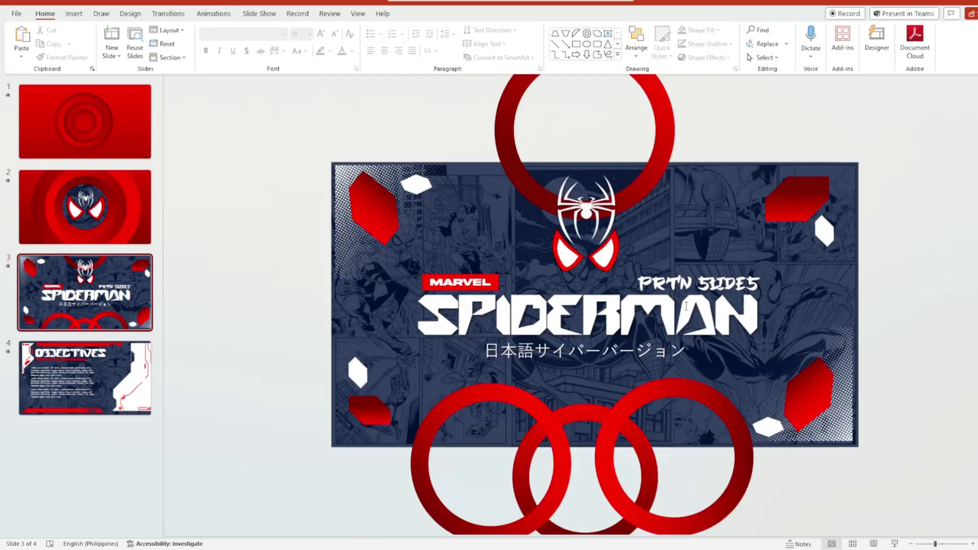
{"action": "key", "text": "ctrl+v"}
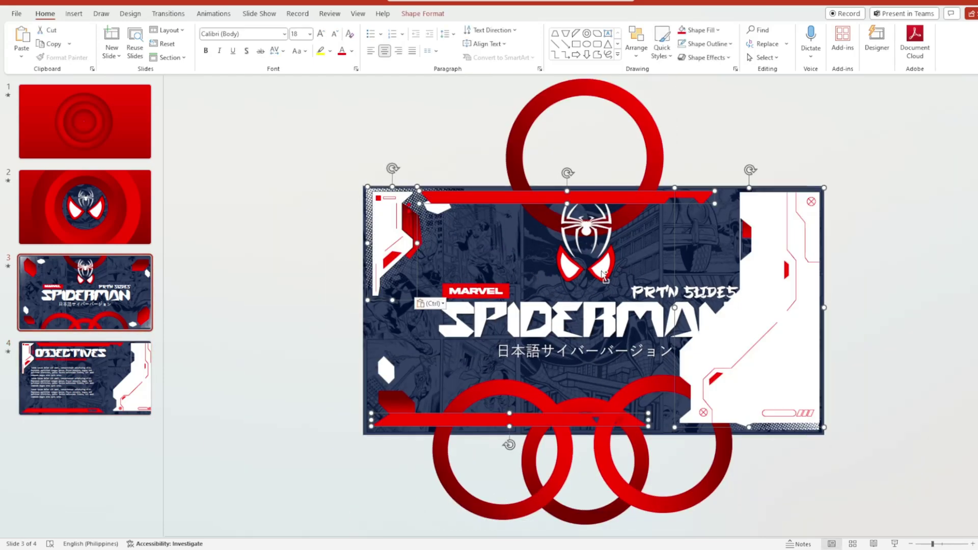
Move the pasted white panels off slide 3, the large one beyond the right edge and the small one beyond the left.
{"action": "left_click", "coordinate": [923, 261]}
{"action": "left_click", "coordinate": [747, 334]}
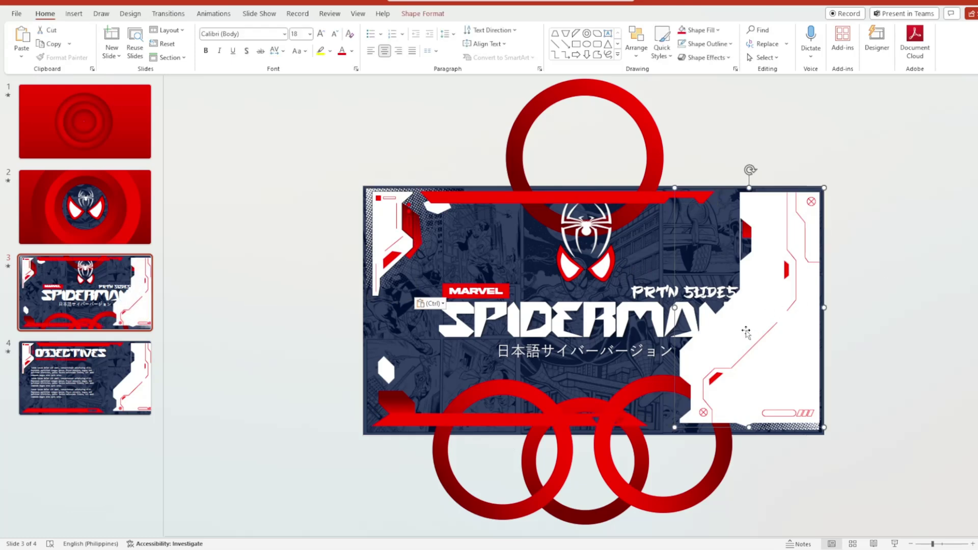
{"action": "left_click_drag", "start_coordinate": [675, 340], "coordinate": [834, 361]}
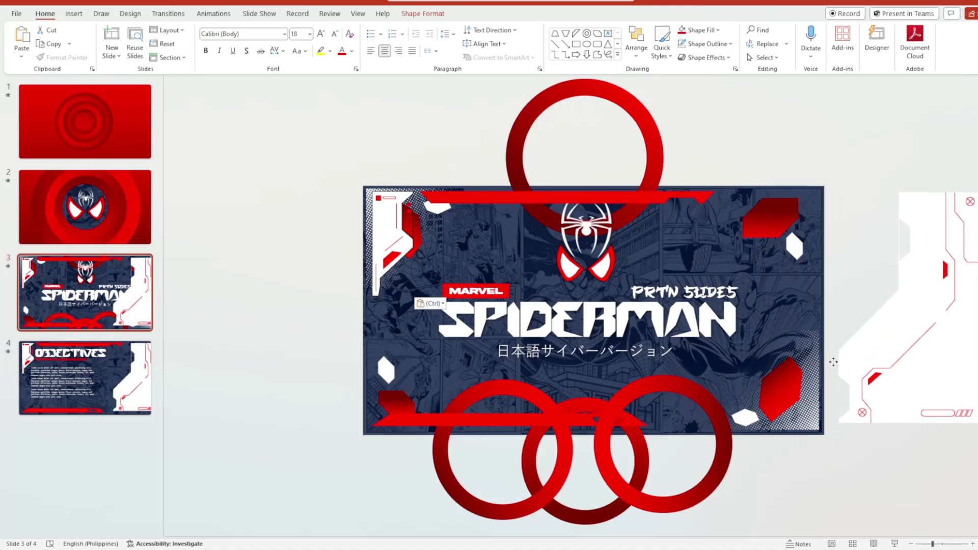
{"action": "left_click", "coordinate": [391, 240]}
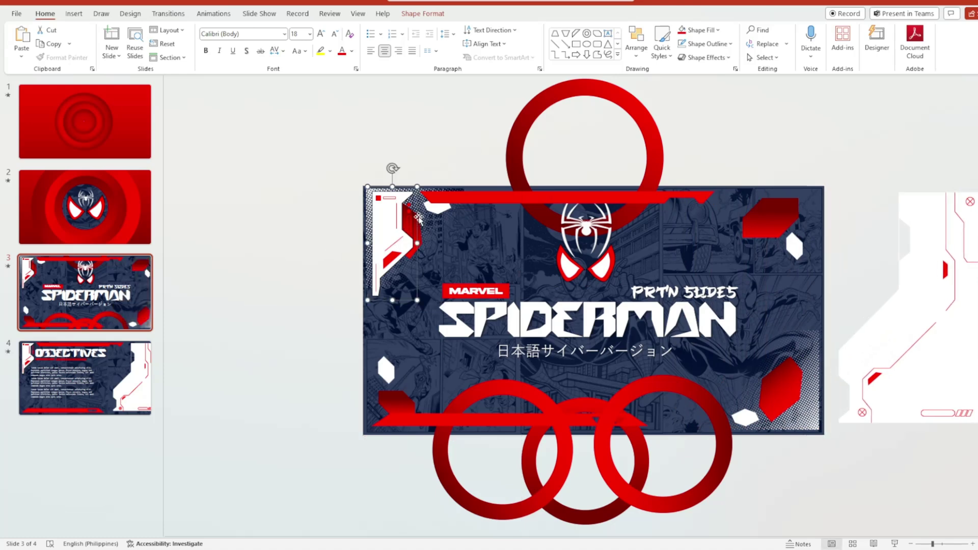
{"action": "left_click_drag", "start_coordinate": [416, 216], "coordinate": [361, 219]}
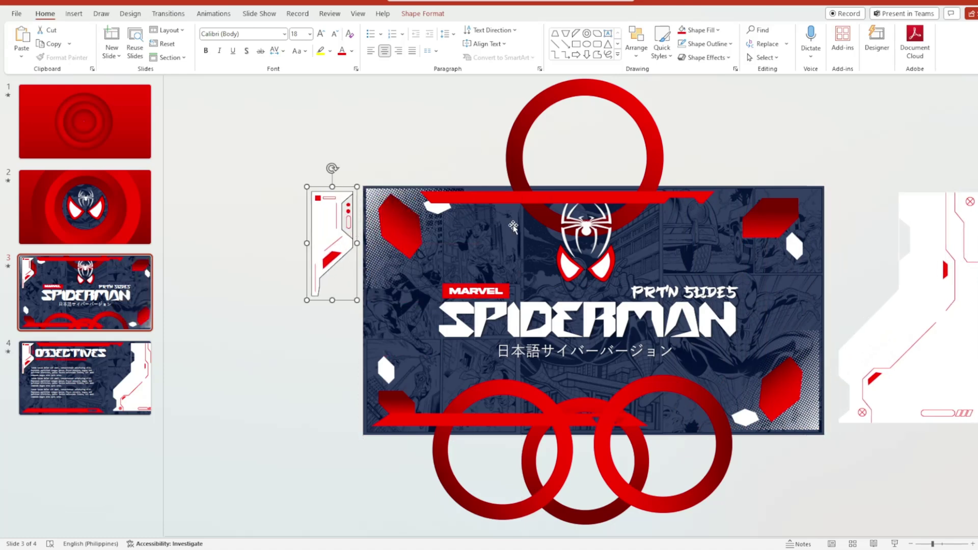
Move the pasted red bars off slide 3, one above the upper edge and the other below the lower edge.
{"action": "left_click", "coordinate": [540, 196]}
{"action": "left_click_drag", "start_coordinate": [540, 196], "coordinate": [540, 170]}
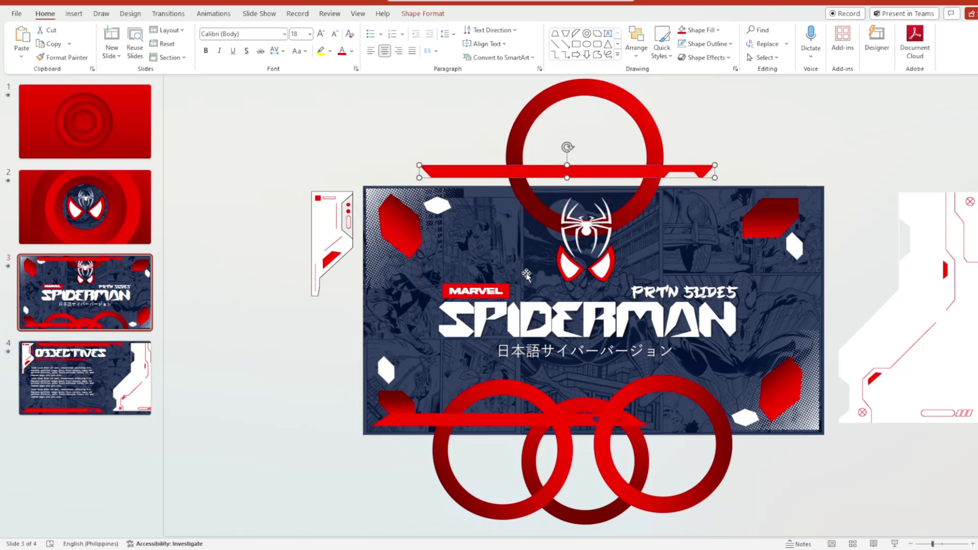
{"action": "left_click", "coordinate": [496, 420]}
{"action": "left_click", "coordinate": [496, 419]}
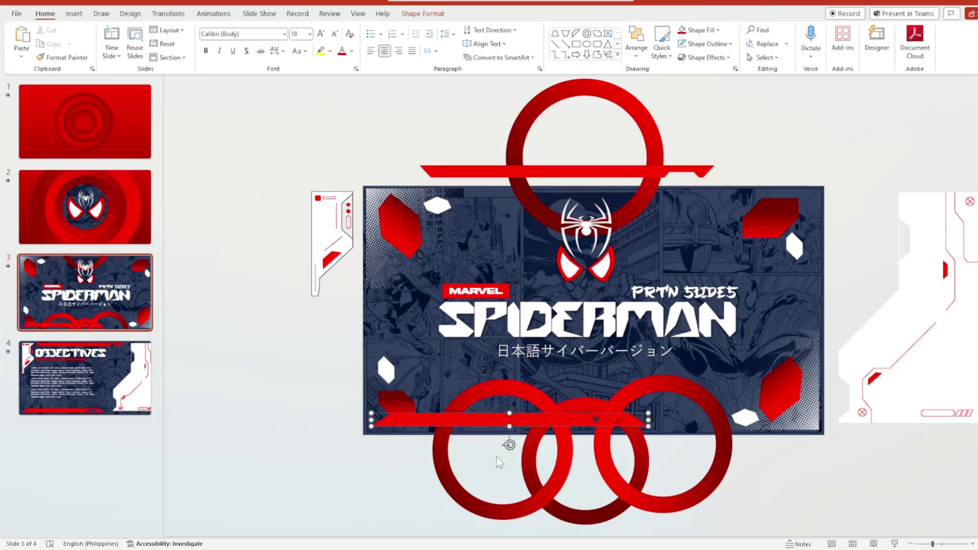
{"action": "left_click_drag", "start_coordinate": [492, 423], "coordinate": [493, 429]}
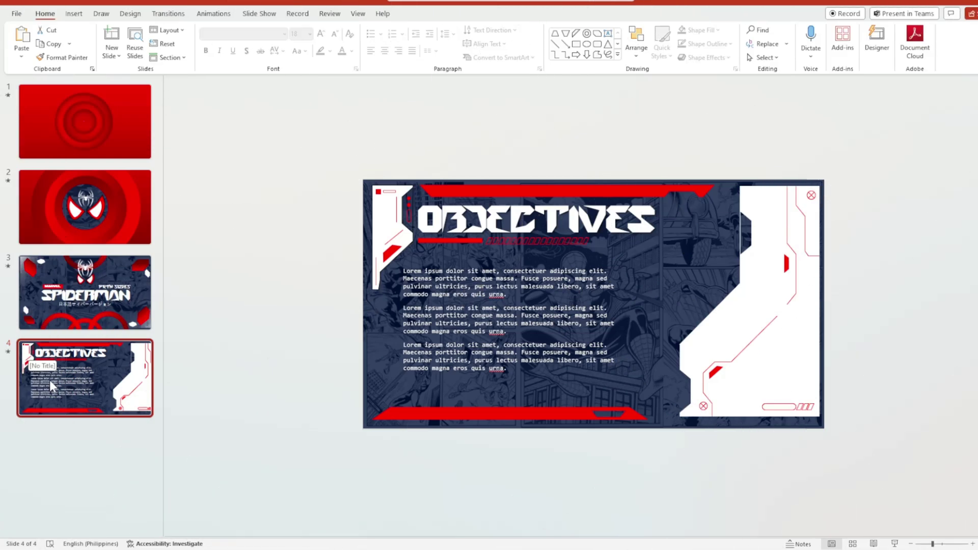
Apply the Morph transition to slide 4.
{"action": "left_click", "coordinate": [168, 13]}
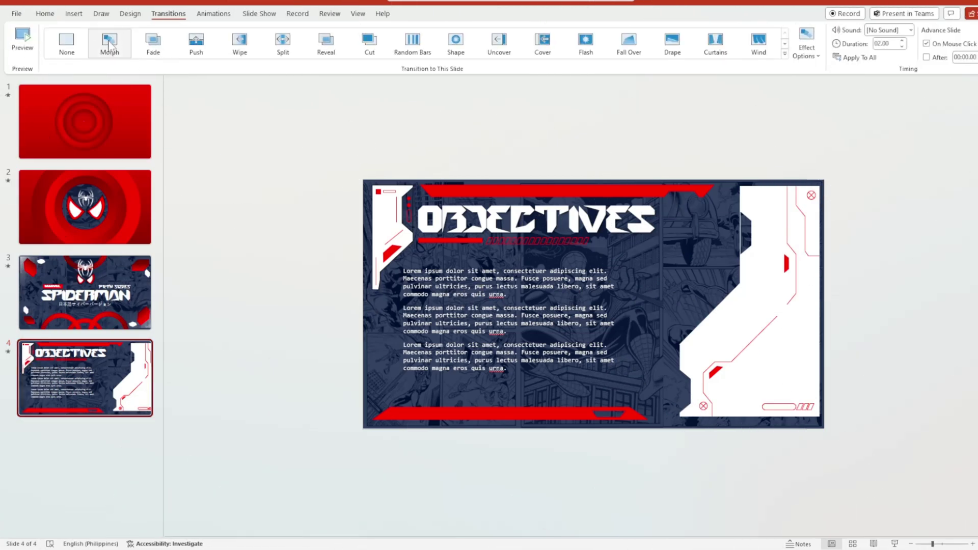